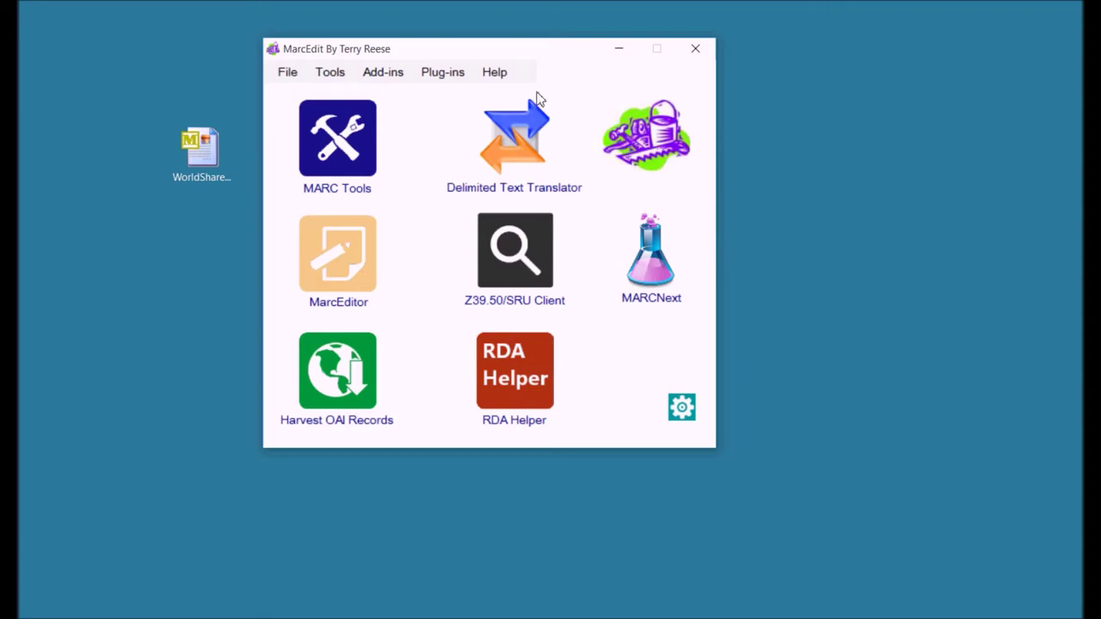
# - Nudge the MarcEdit main window, then open and close Preferences without changes
pyautogui.moveTo(496, 48); pyautogui.dragTo(505, 77)
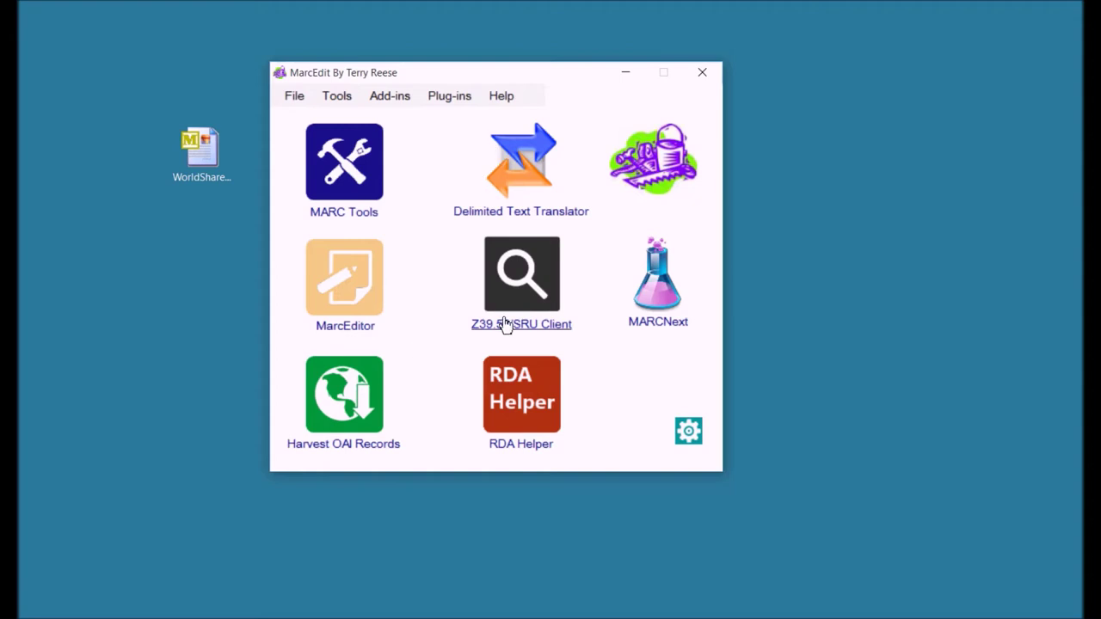
pyautogui.click(688, 433)
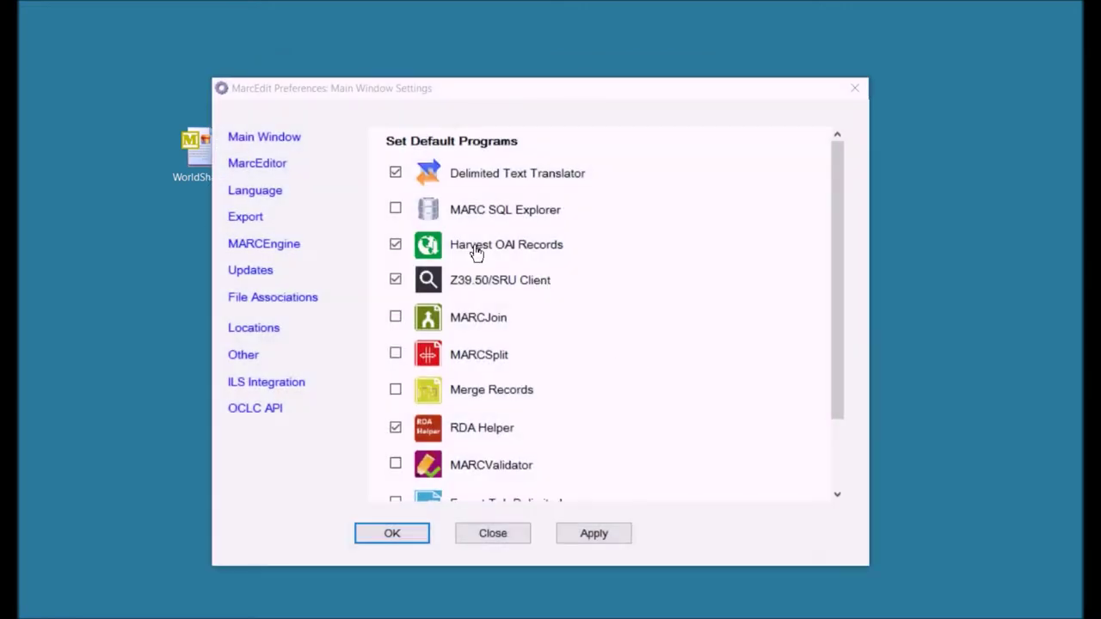
pyautogui.click(512, 538)
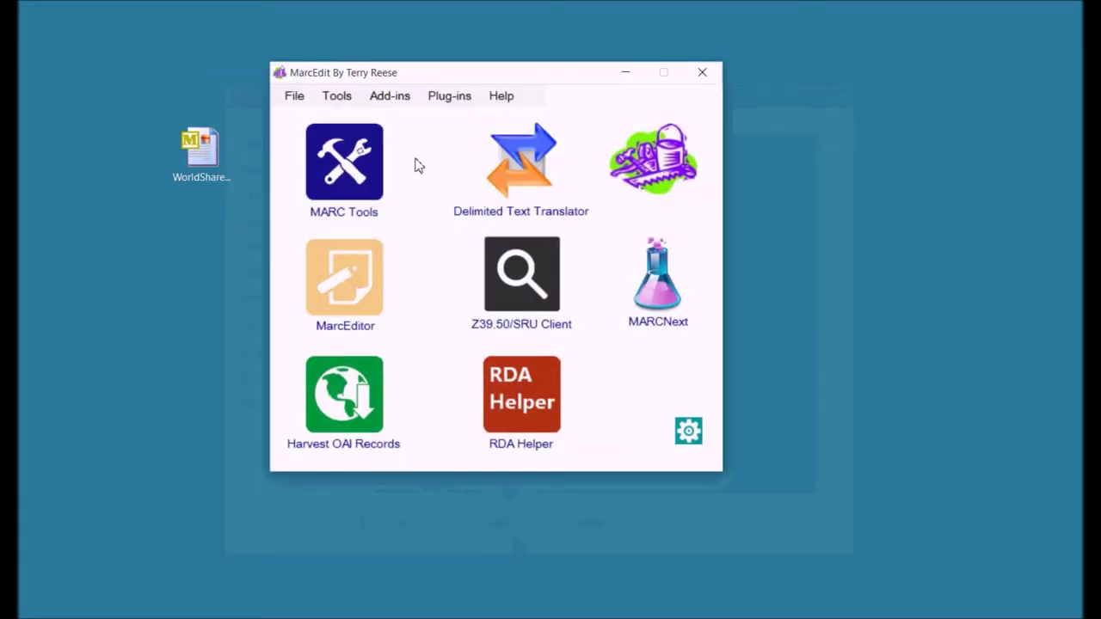
# - Open MarcEditor, look through its File menu, quit it, and launch Export to OpenRefine
pyautogui.click(360, 282)
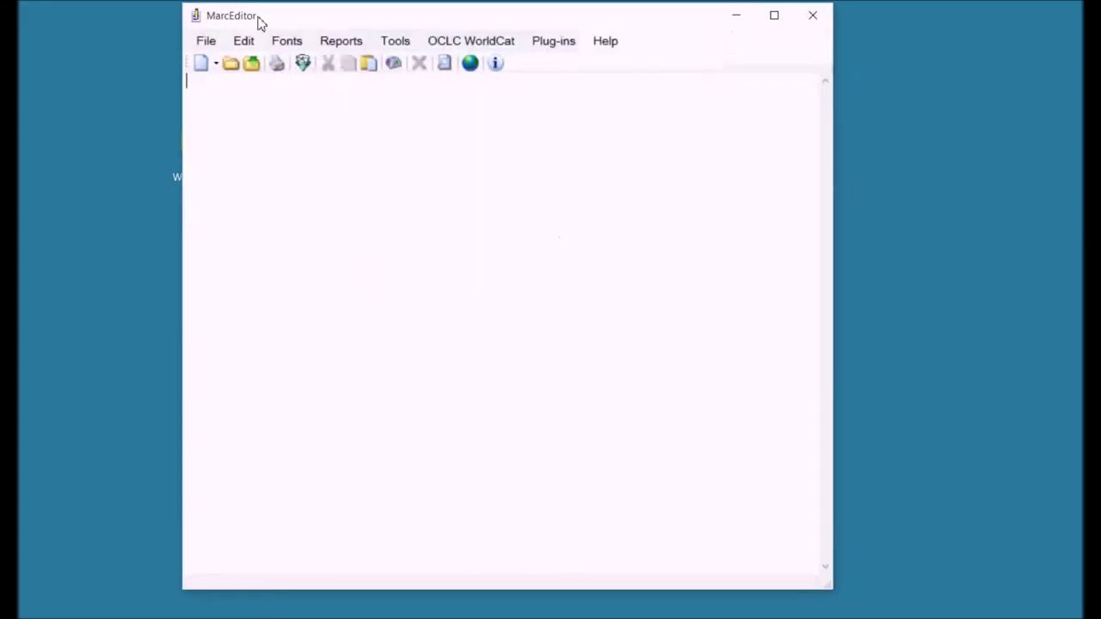
pyautogui.moveTo(258, 19); pyautogui.dragTo(241, 35)
pyautogui.click(198, 55)
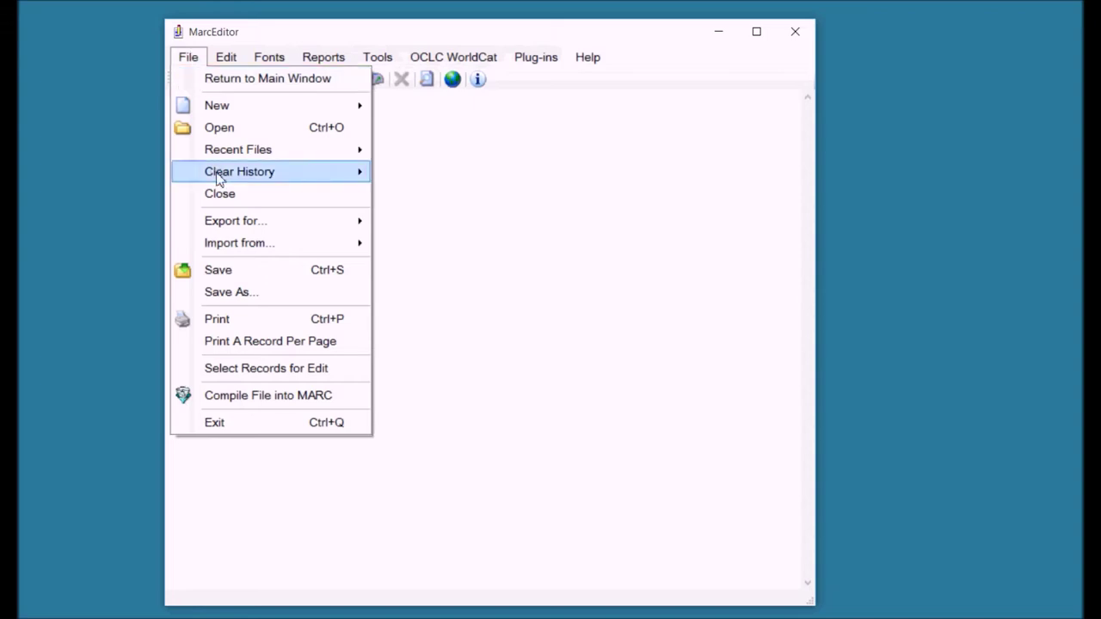
pyautogui.moveTo(233, 231)
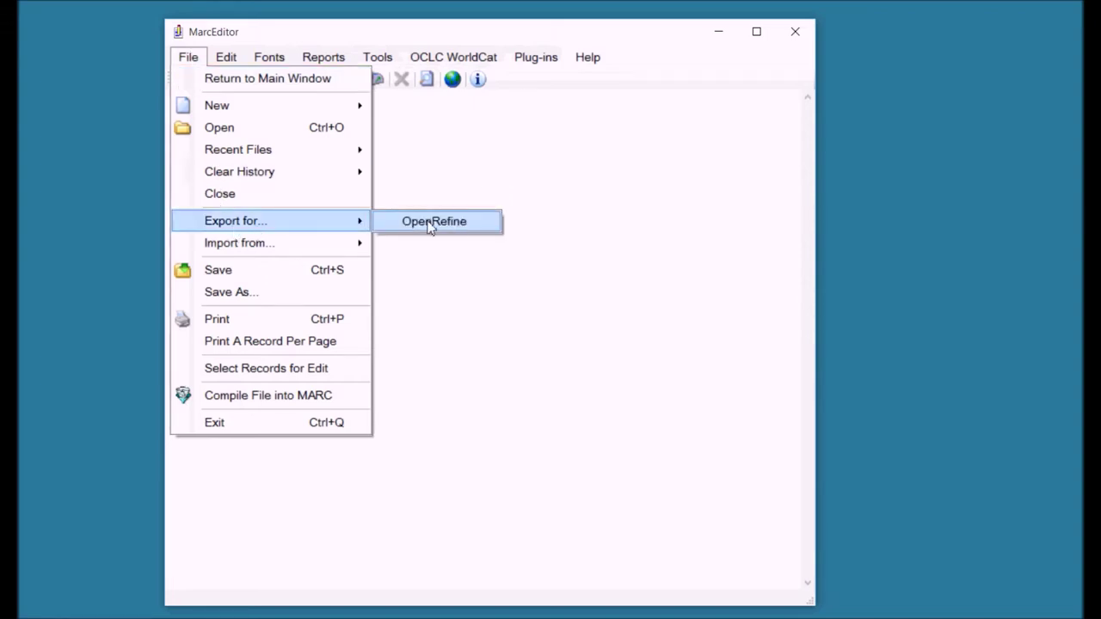
pyautogui.moveTo(357, 247)
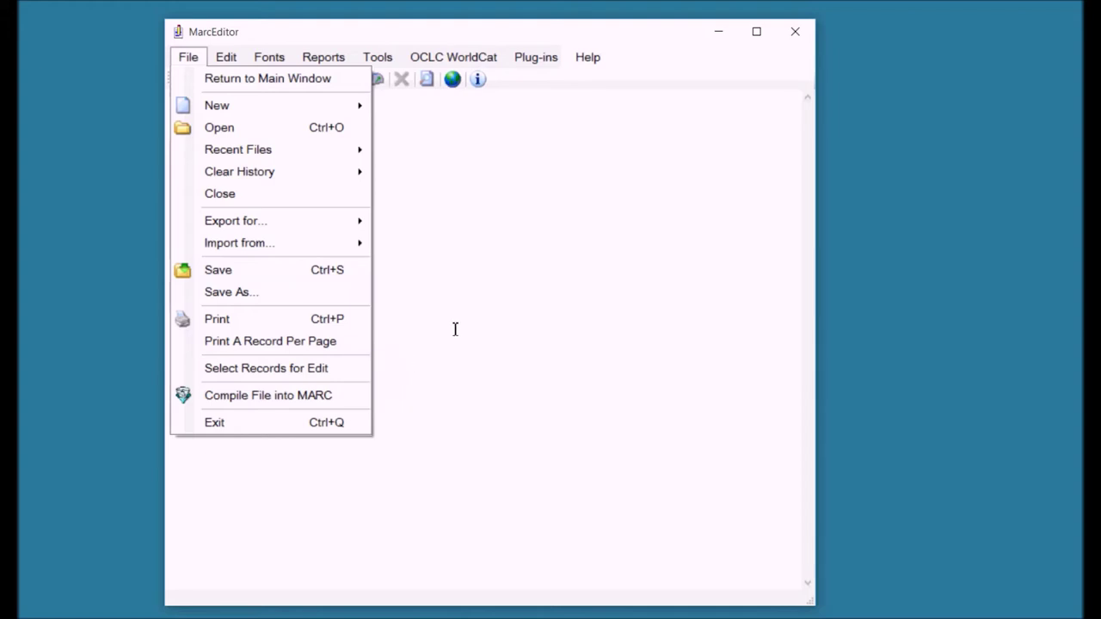
pyautogui.moveTo(344, 226)
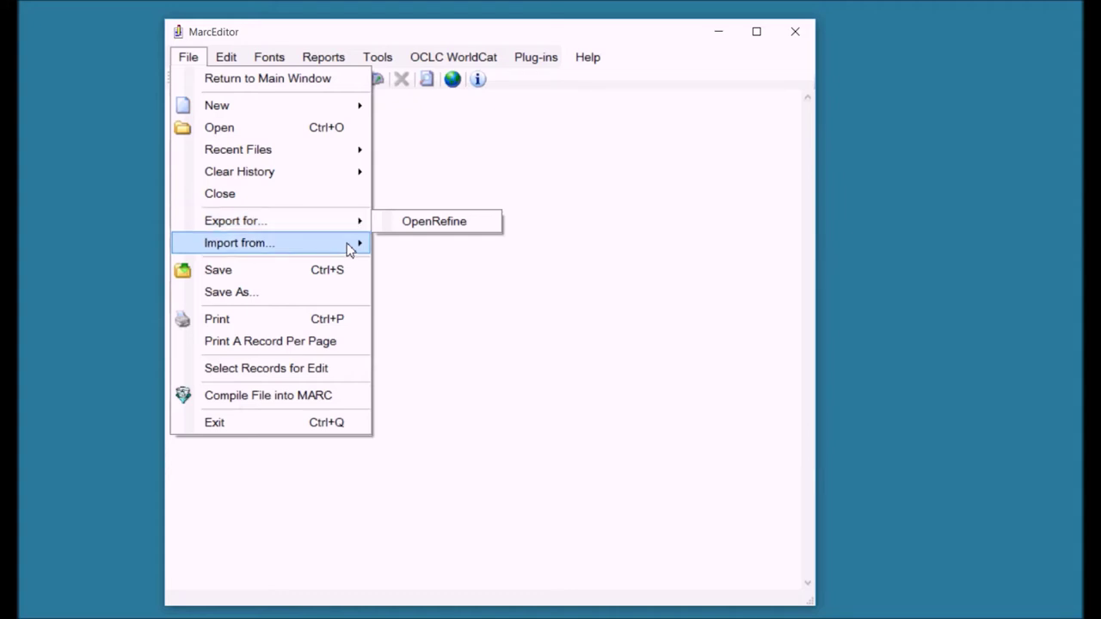
pyautogui.click(319, 422)
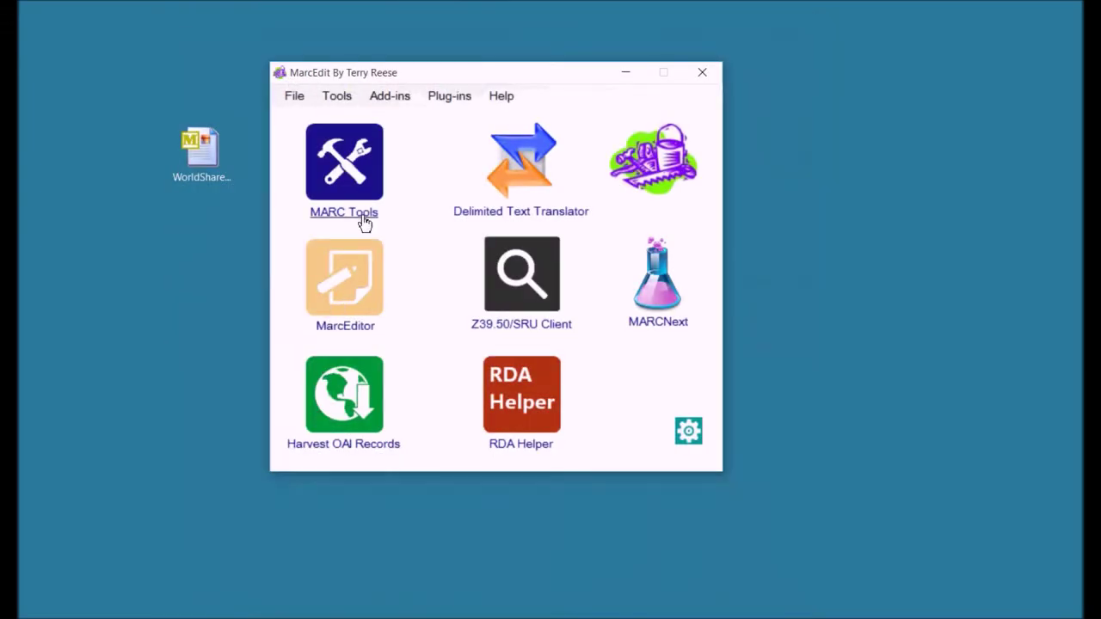
pyautogui.click(339, 100)
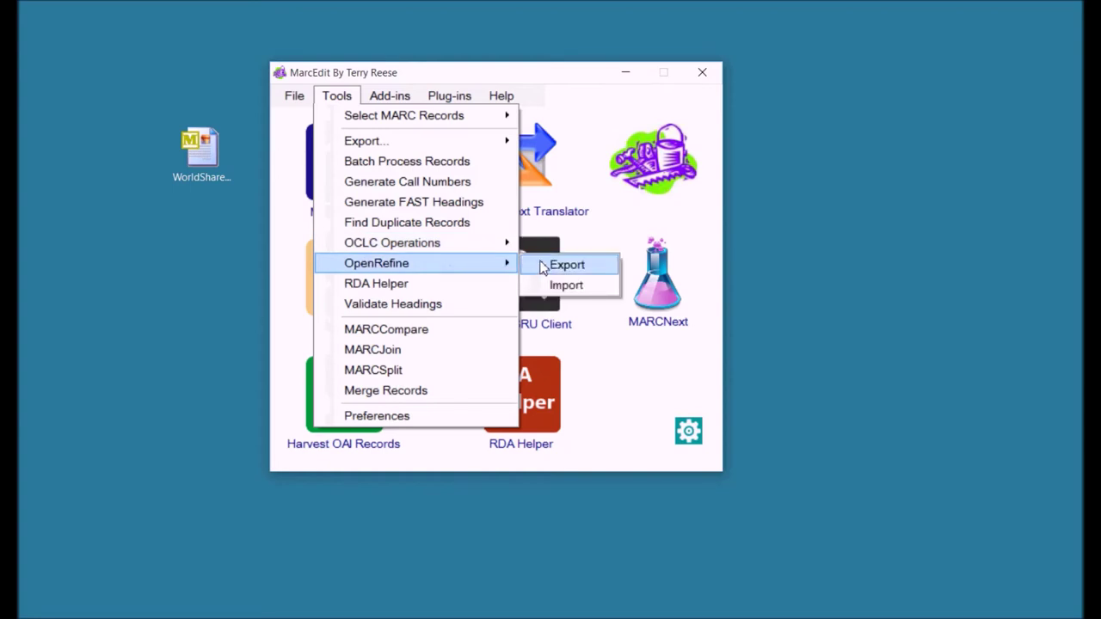
pyautogui.click(543, 268)
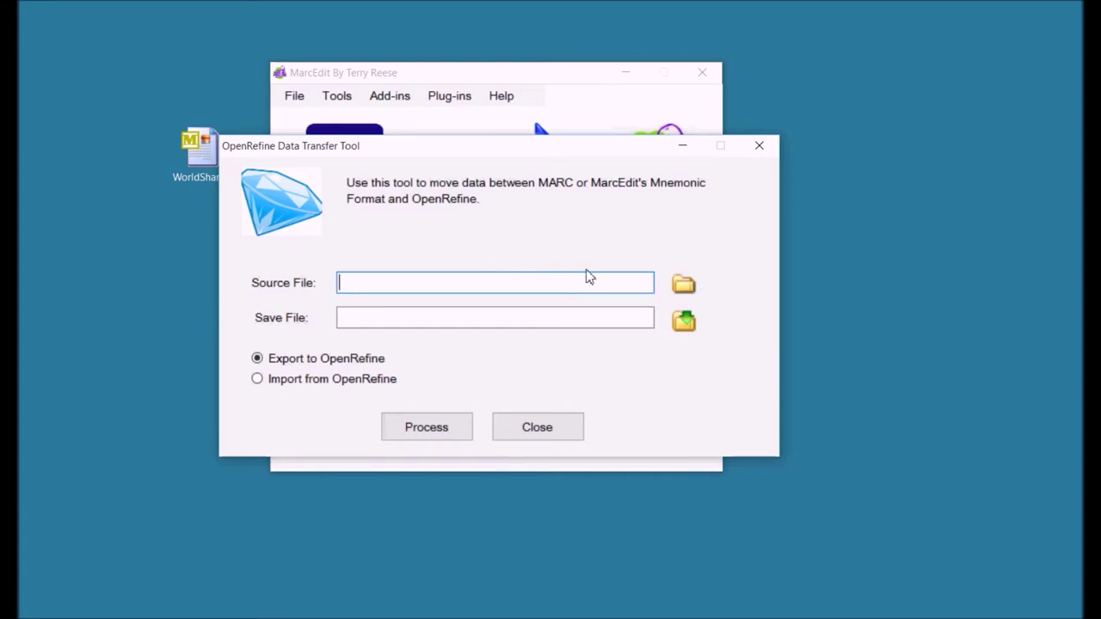
# - Choose WorldShareRecords.mrc from the Desktop as the source file
pyautogui.moveTo(207, 169); pyautogui.dragTo(111, 144)
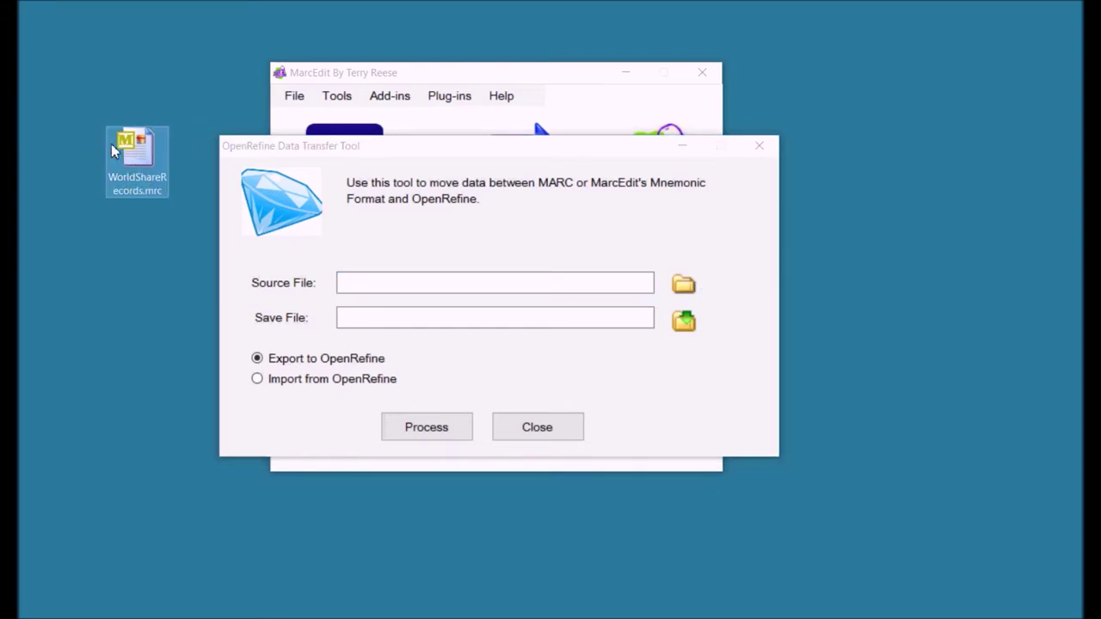
pyautogui.click(686, 285)
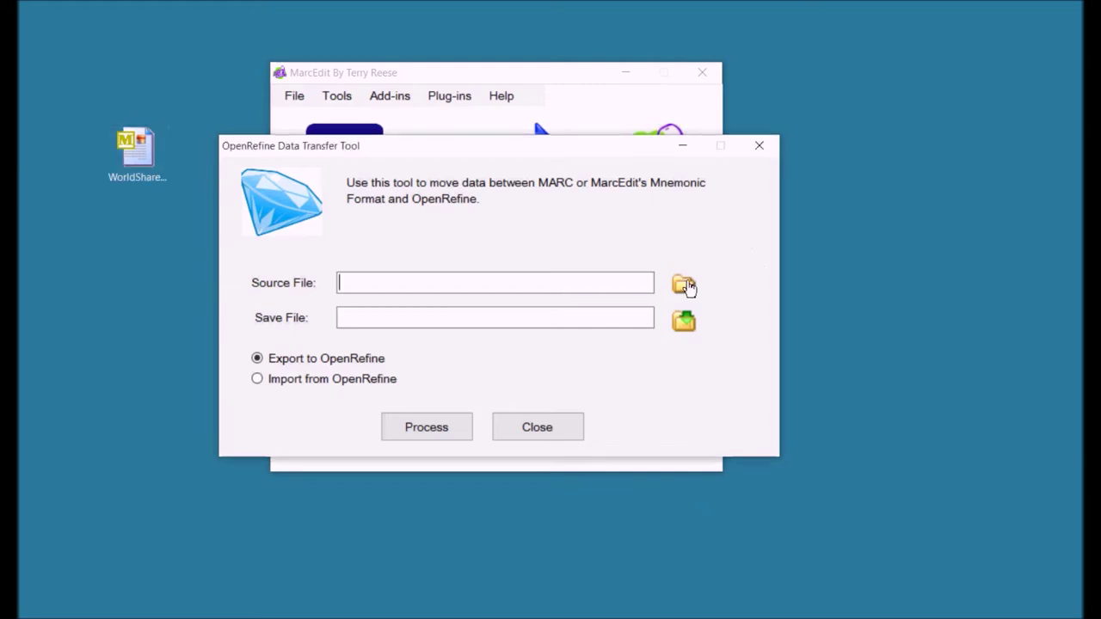
pyautogui.doubleClick(542, 295)
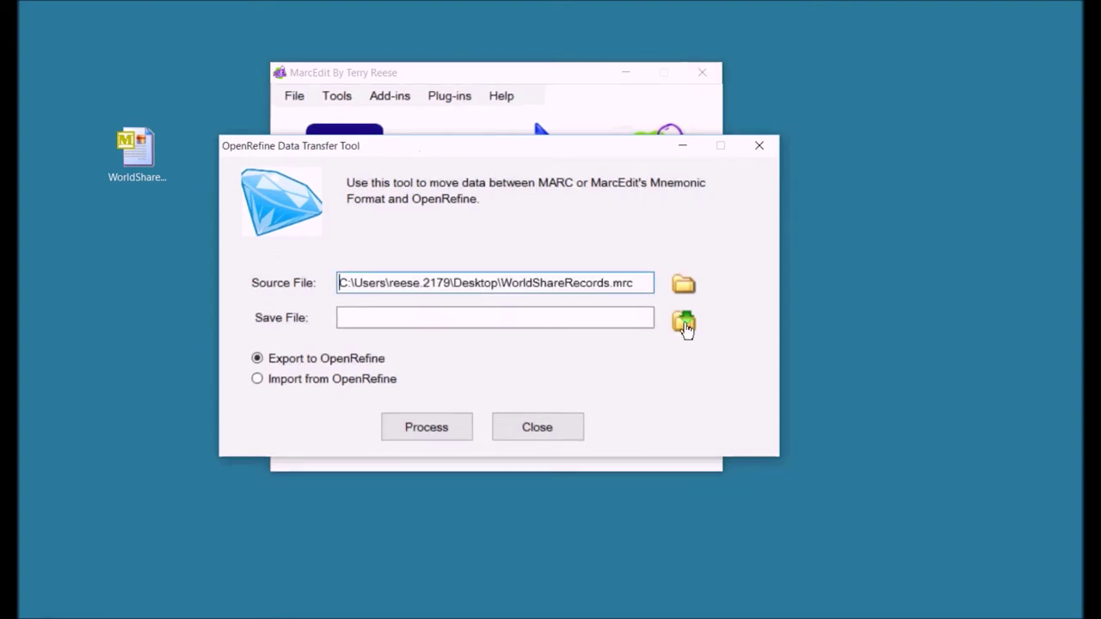
# - Set the save file to test_out.json with the JSON file type
pyautogui.click(685, 323)
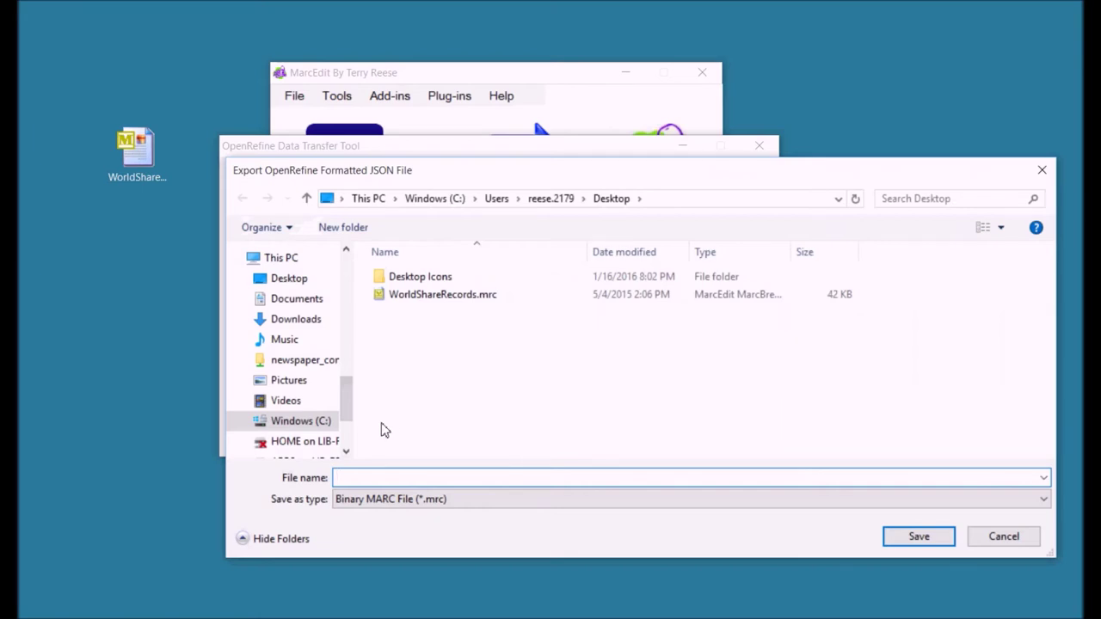
pyautogui.write('test_out')
pyautogui.click(469, 504)
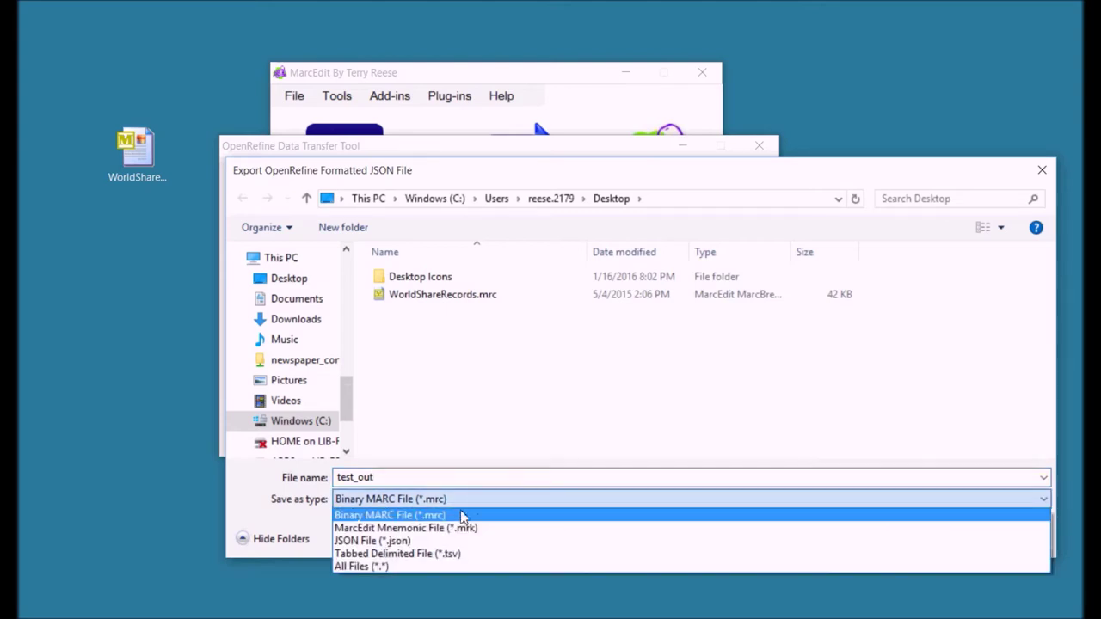
pyautogui.click(439, 541)
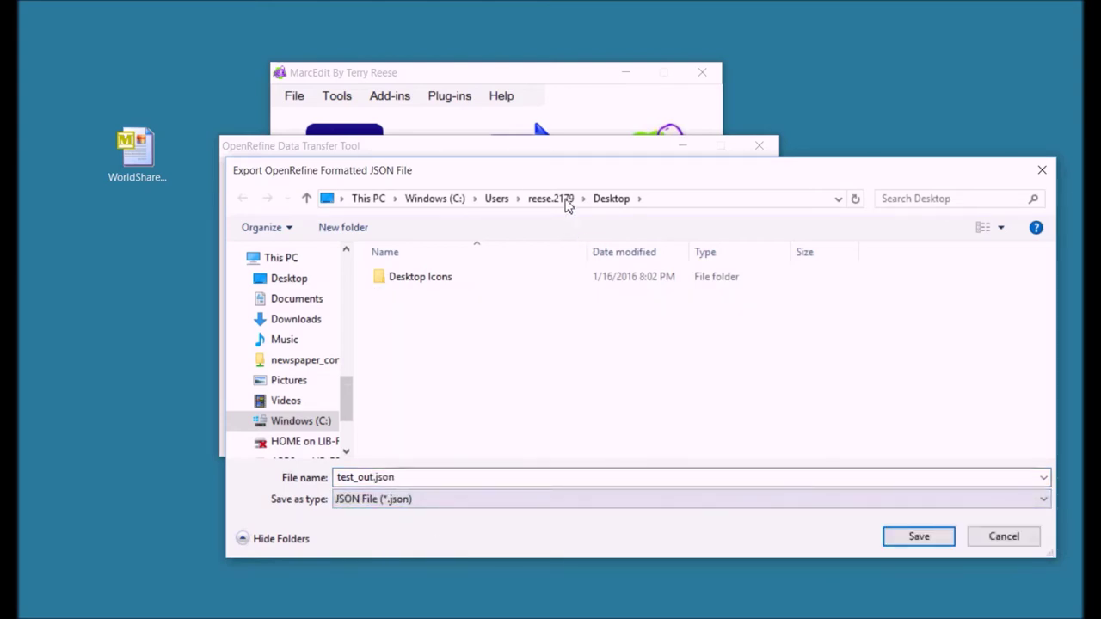
pyautogui.moveTo(551, 176); pyautogui.dragTo(466, 136)
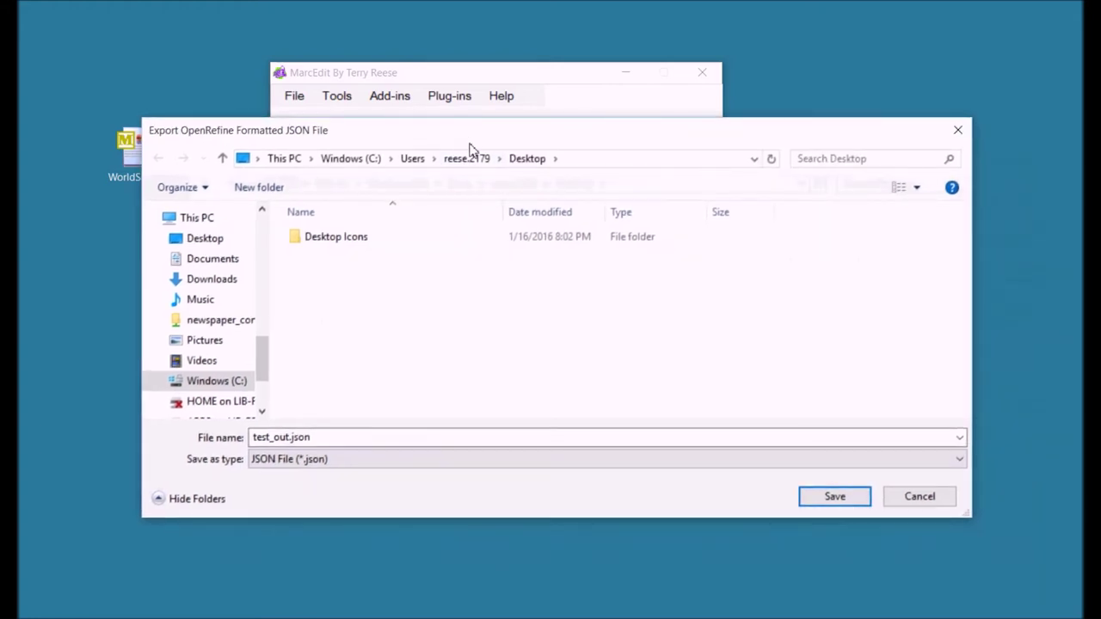
pyautogui.click(809, 504)
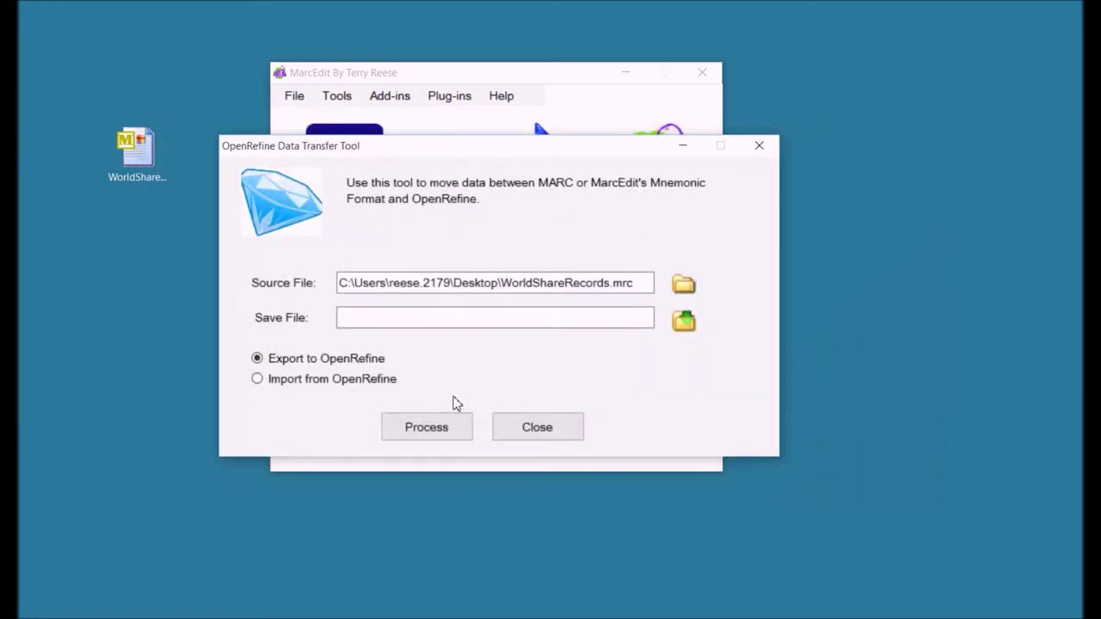
# - Run the export, acknowledge completion, and close the data transfer tool
pyautogui.click(424, 437)
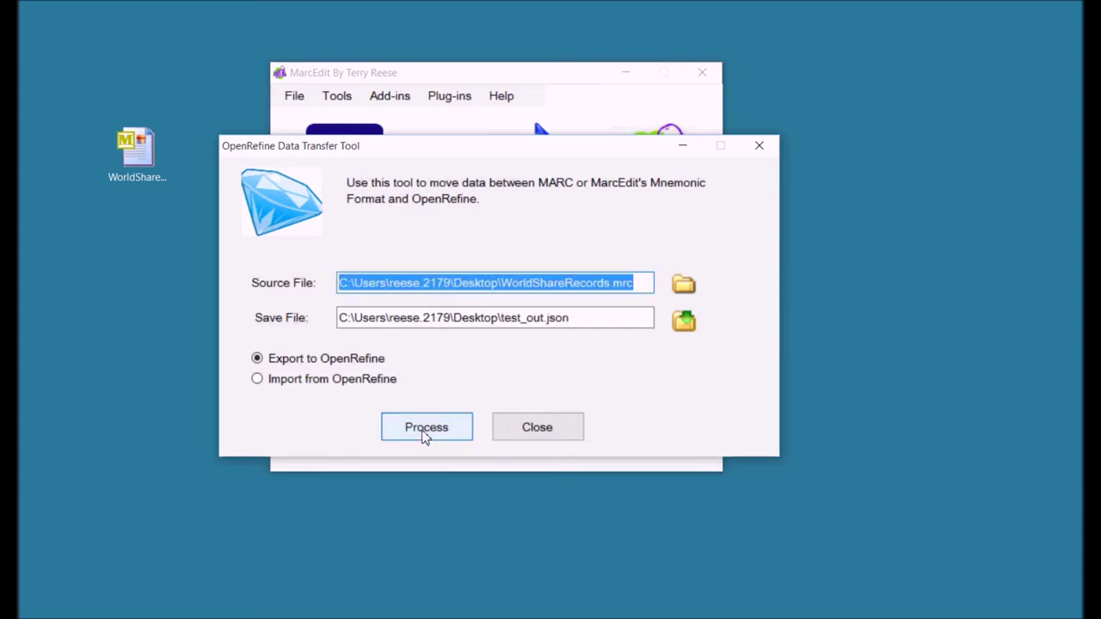
pyautogui.click(562, 365)
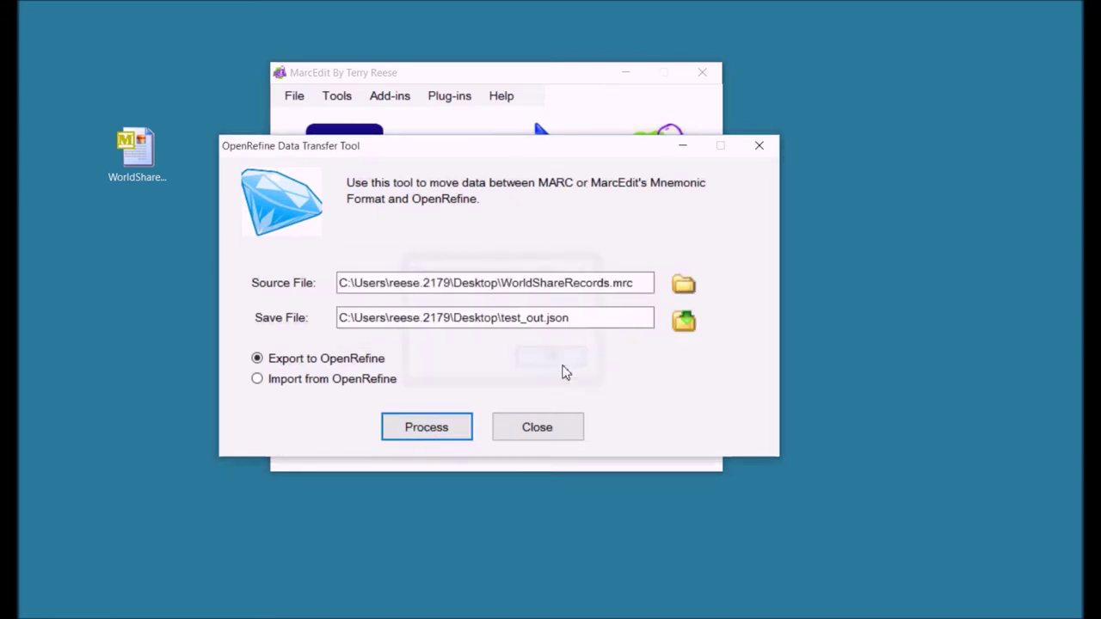
pyautogui.click(536, 424)
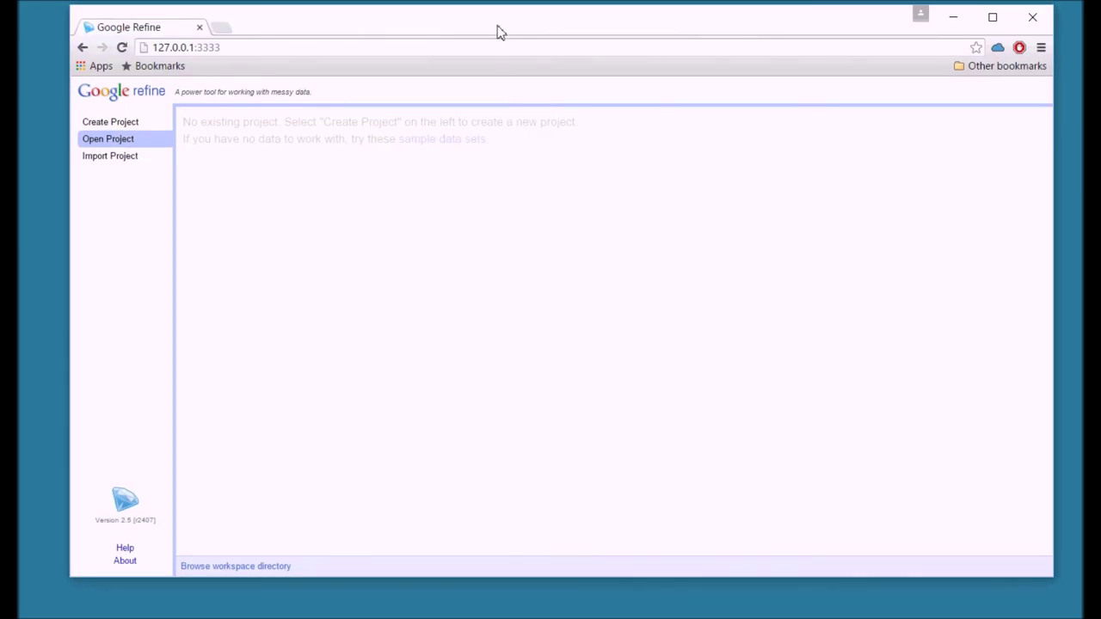
# - Shift the Google Refine window aside and drag test_out.json onto the visible desktop
pyautogui.moveTo(500, 32); pyautogui.dragTo(543, 43)
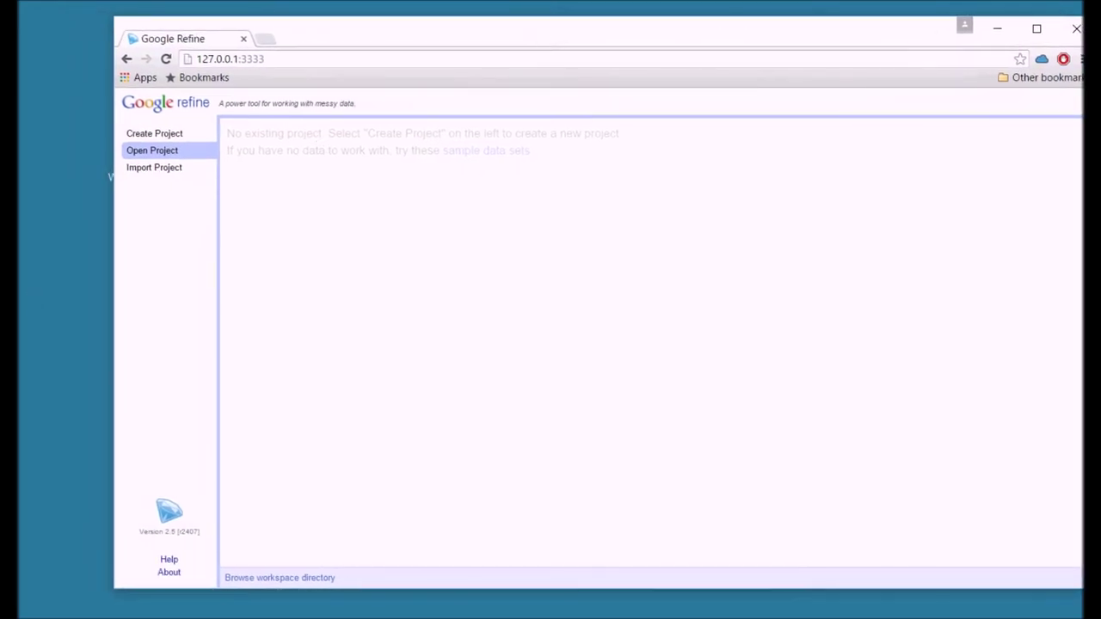
pyautogui.moveTo(26, 323); pyautogui.dragTo(77, 245)
pyautogui.rightClick(77, 238)
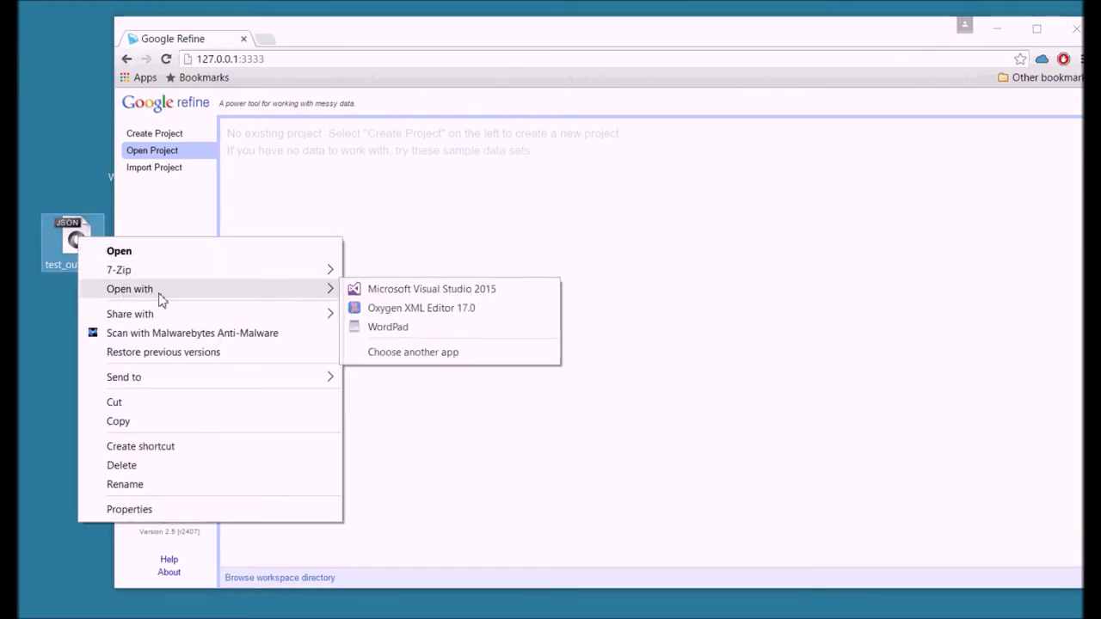
pyautogui.click(386, 327)
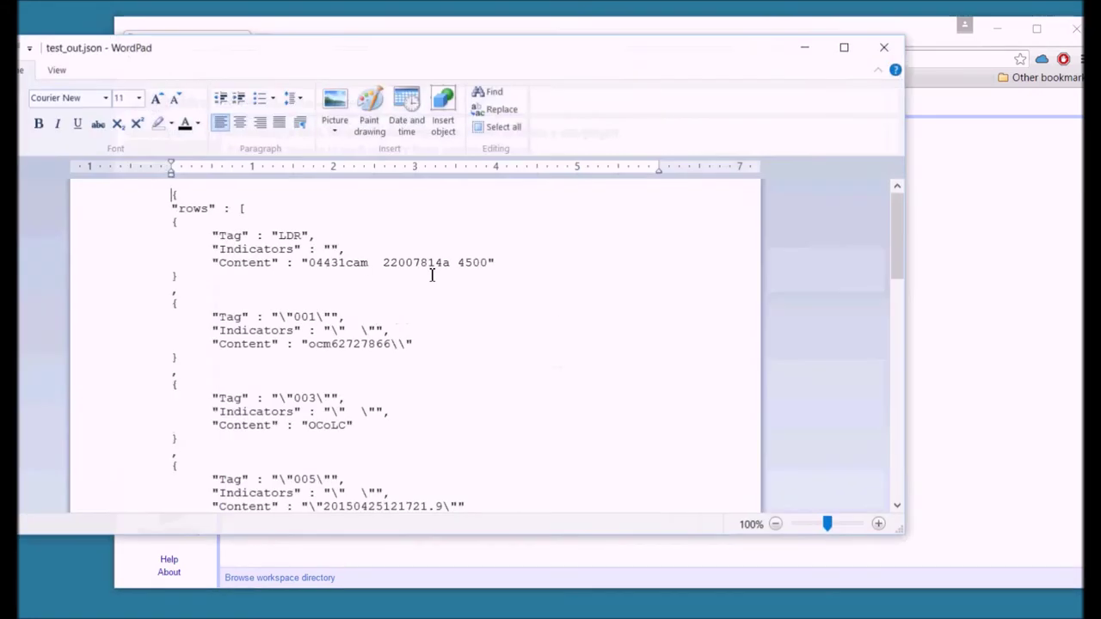
pyautogui.moveTo(470, 46); pyautogui.dragTo(585, 48)
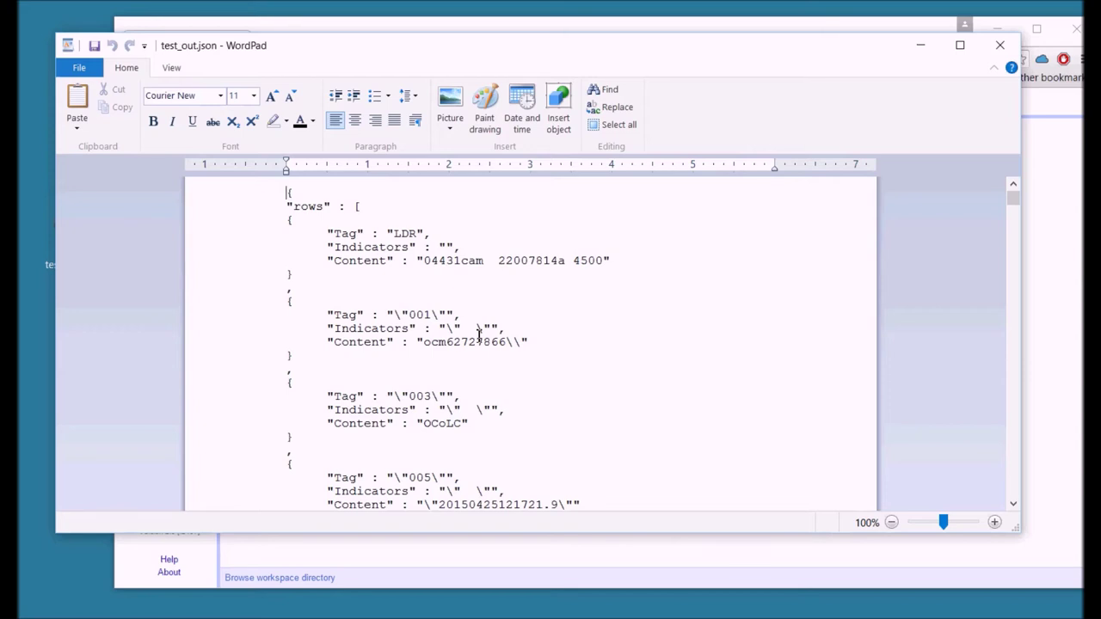
pyautogui.click(1006, 48)
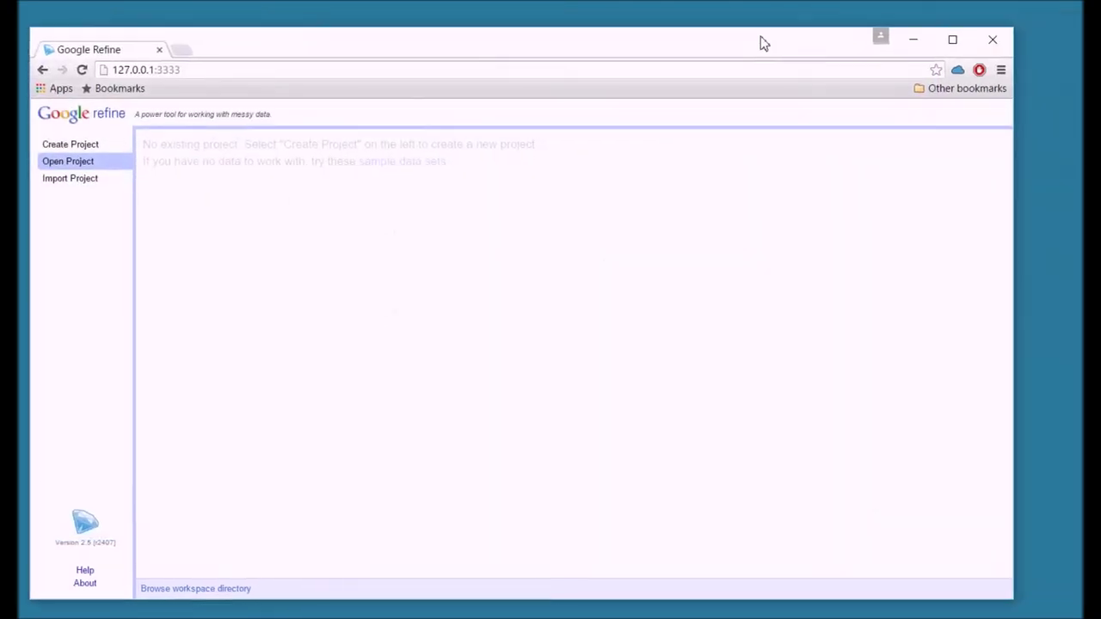
# - Upload test_out.json as the data file for a new Refine project
pyautogui.click(72, 149)
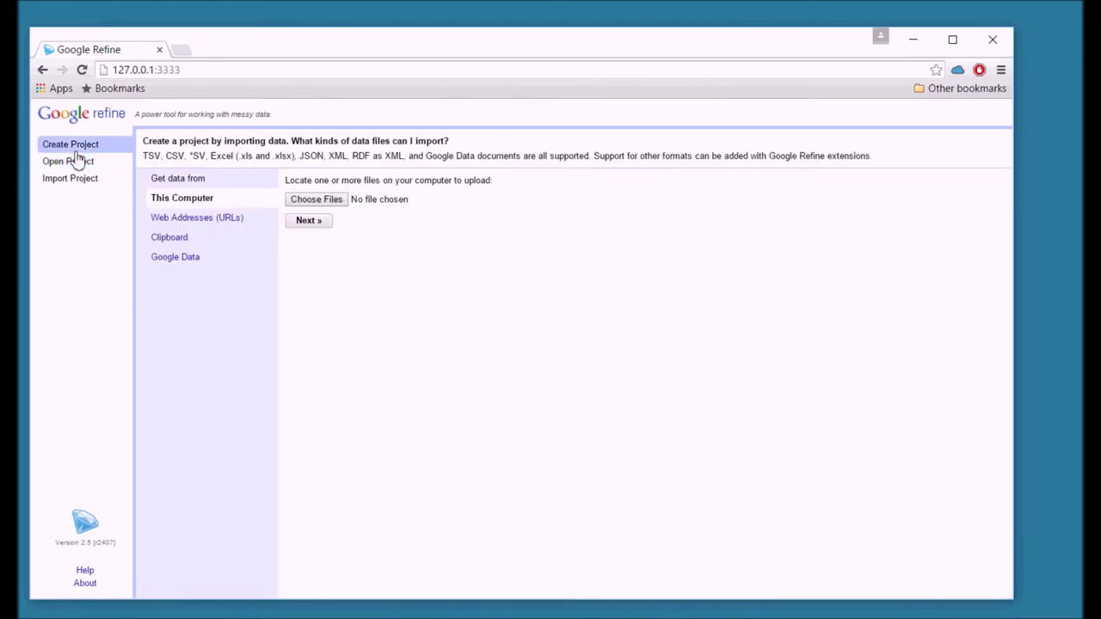
pyautogui.click(327, 204)
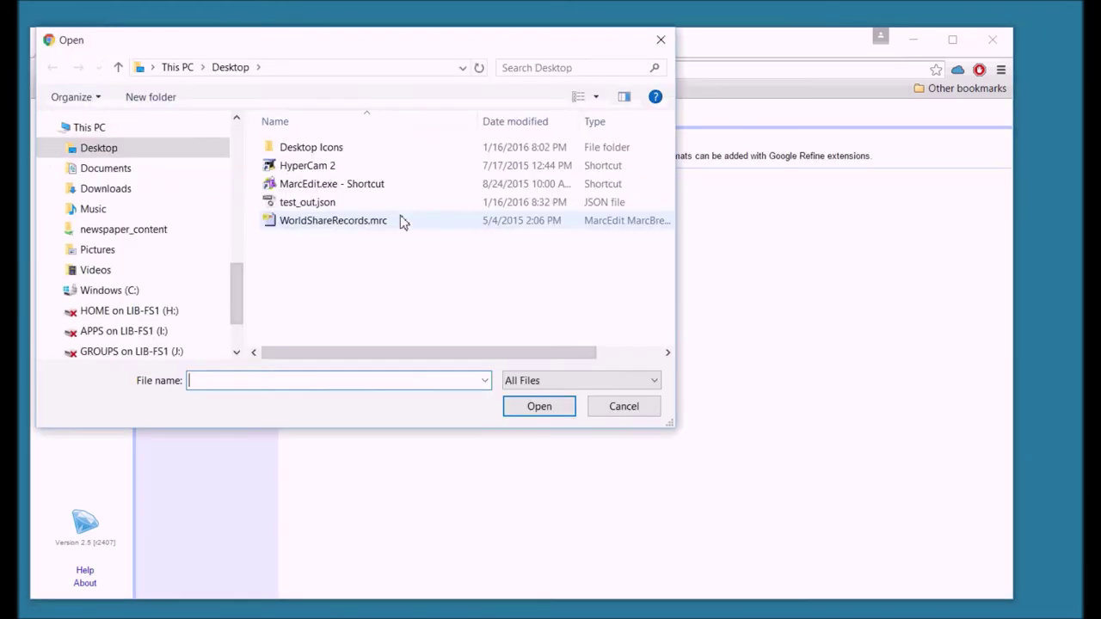
pyautogui.doubleClick(342, 207)
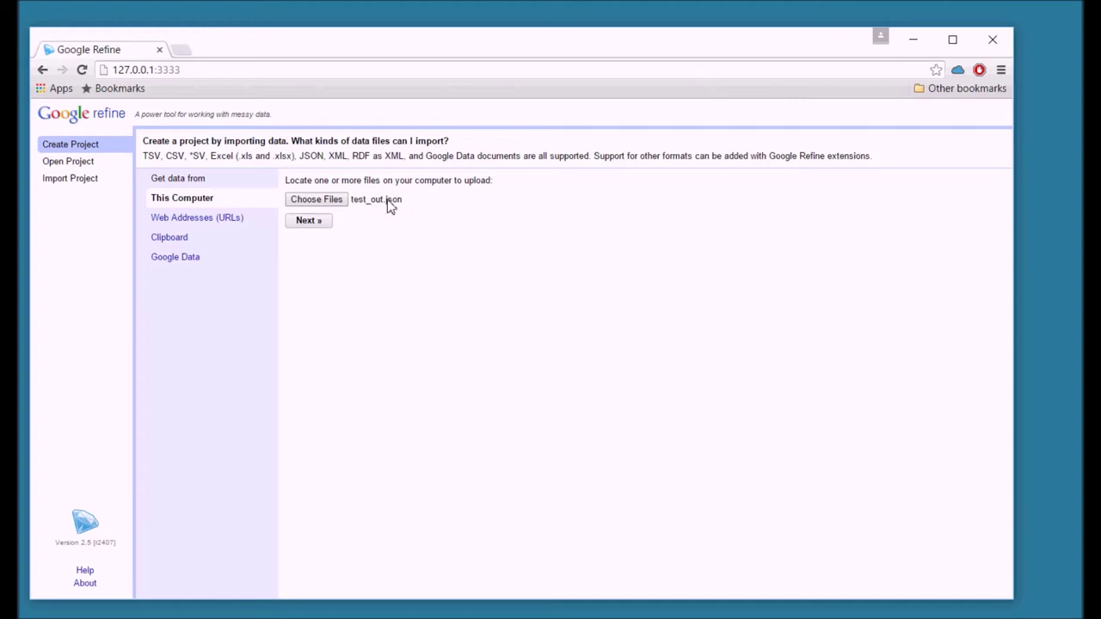
pyautogui.click(309, 221)
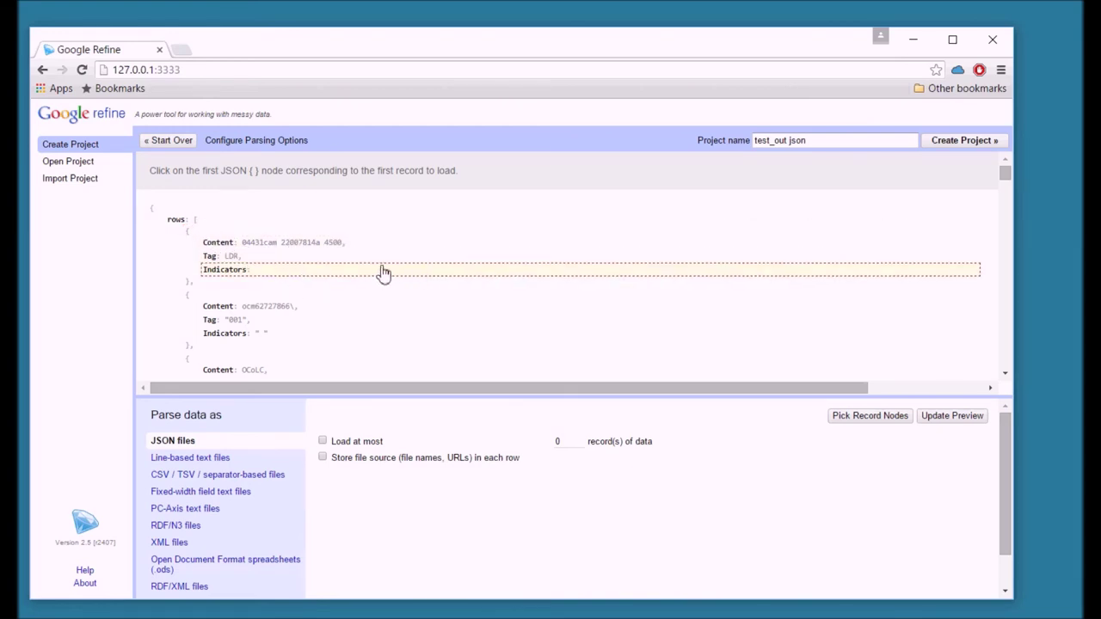
# - Select the first JSON record node, review the preview, and create the project
pyautogui.click(195, 250)
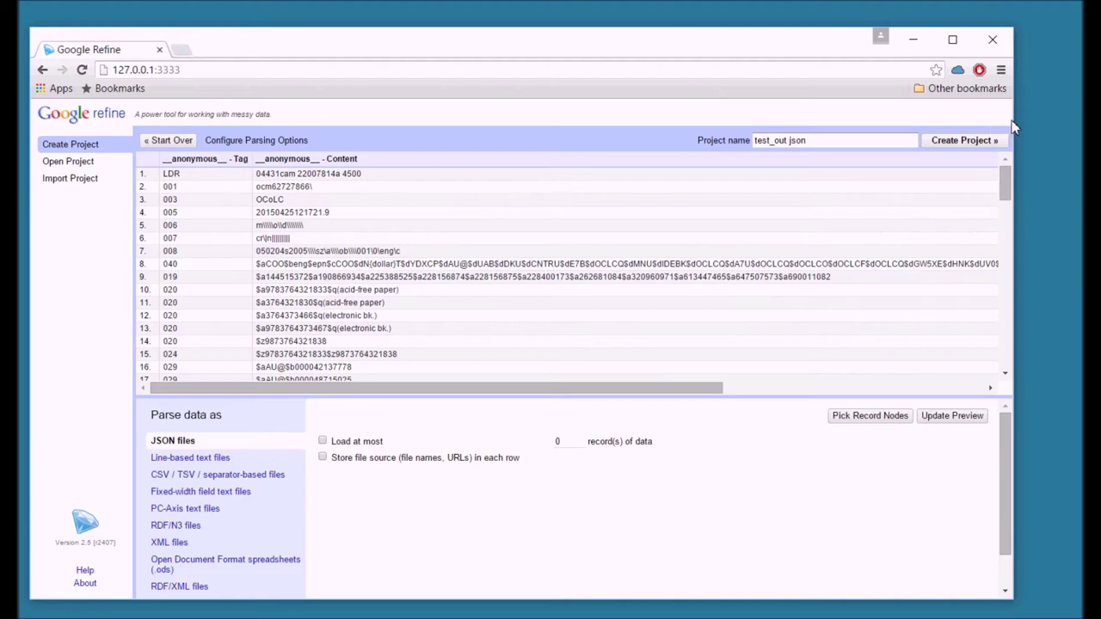
pyautogui.moveTo(1013, 127); pyautogui.dragTo(1083, 127)
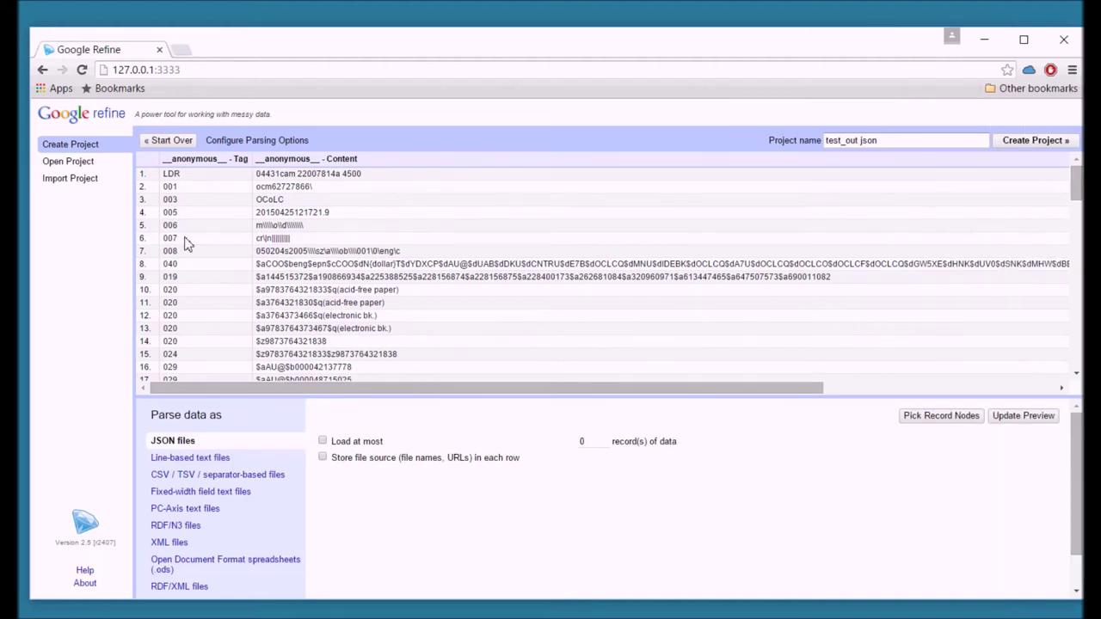
pyautogui.moveTo(602, 396); pyautogui.dragTo(900, 381)
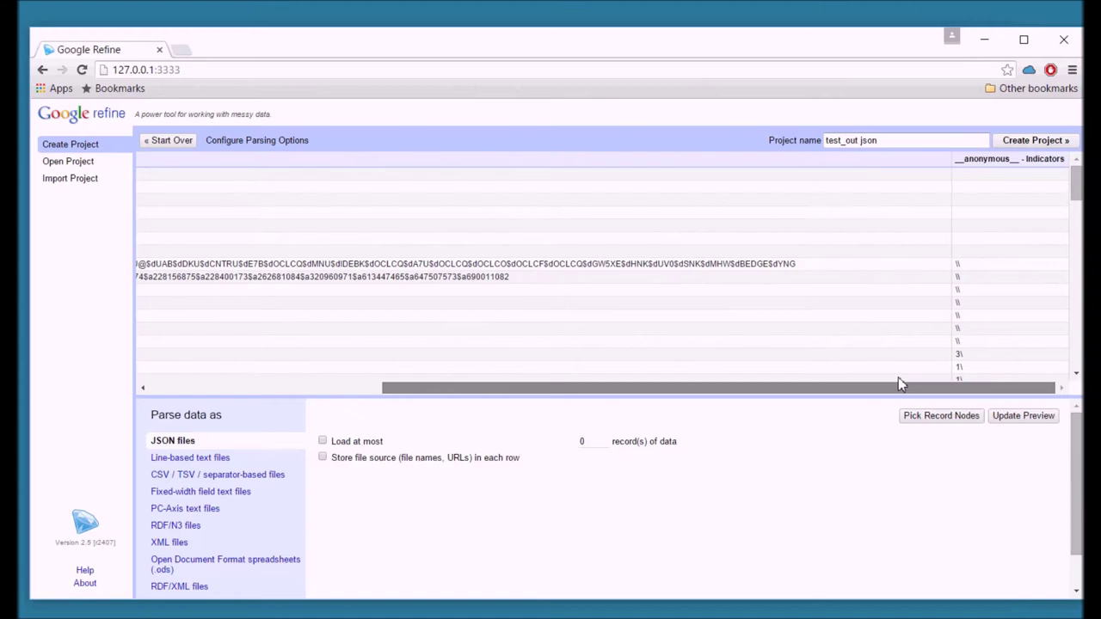
pyautogui.click(1034, 141)
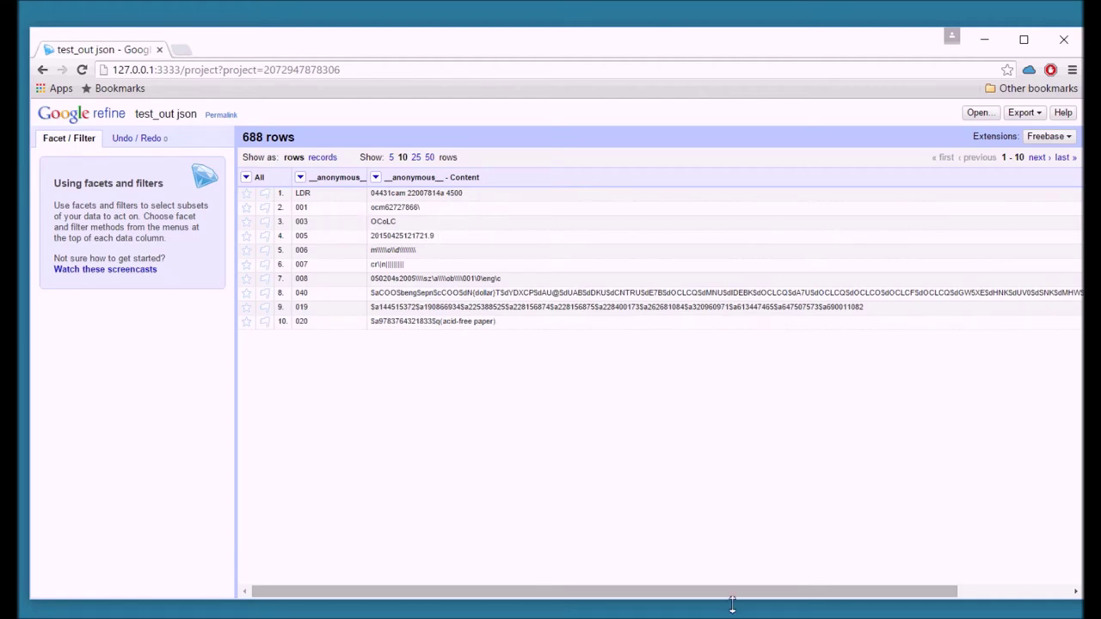
# - Move the Indicators column next to the Tag column and show 50 rows per page
pyautogui.moveTo(728, 599); pyautogui.dragTo(1067, 604)
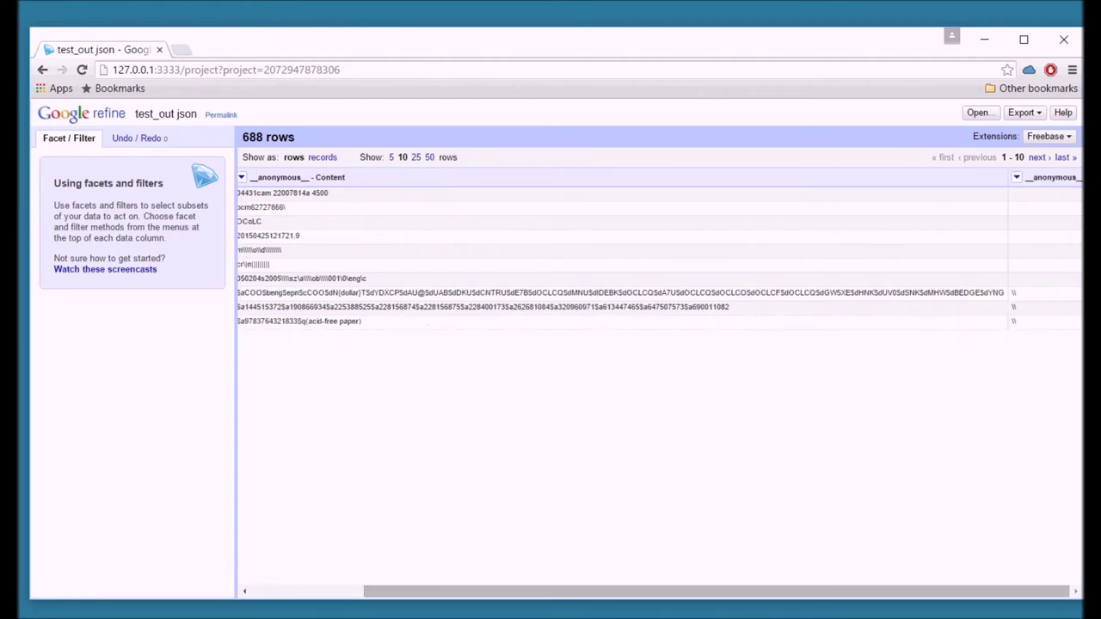
pyautogui.click(1016, 178)
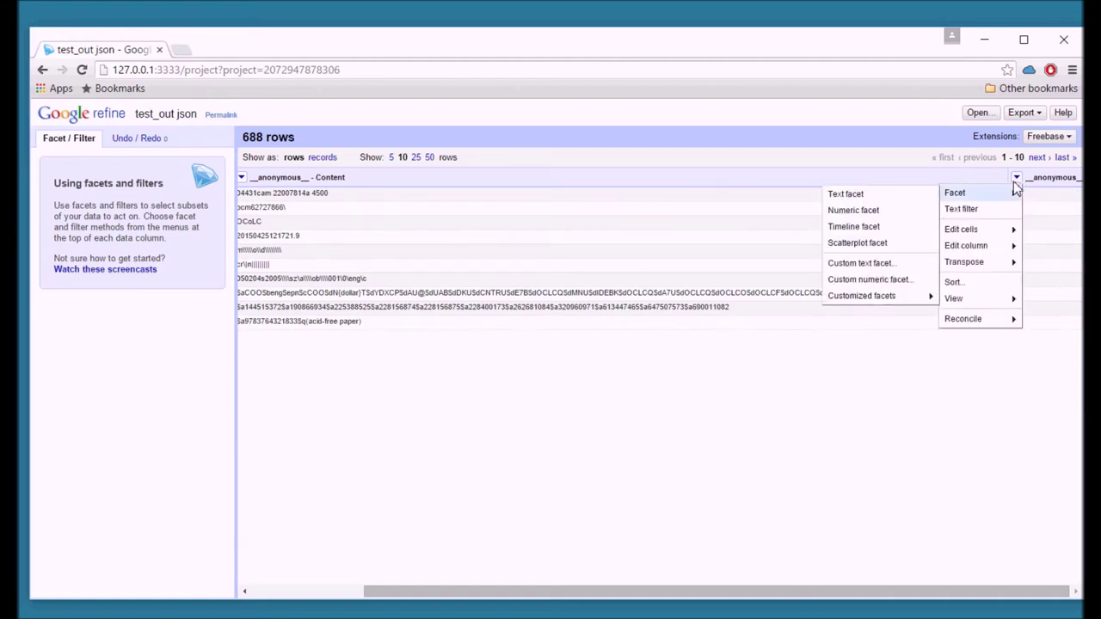
pyautogui.moveTo(968, 261)
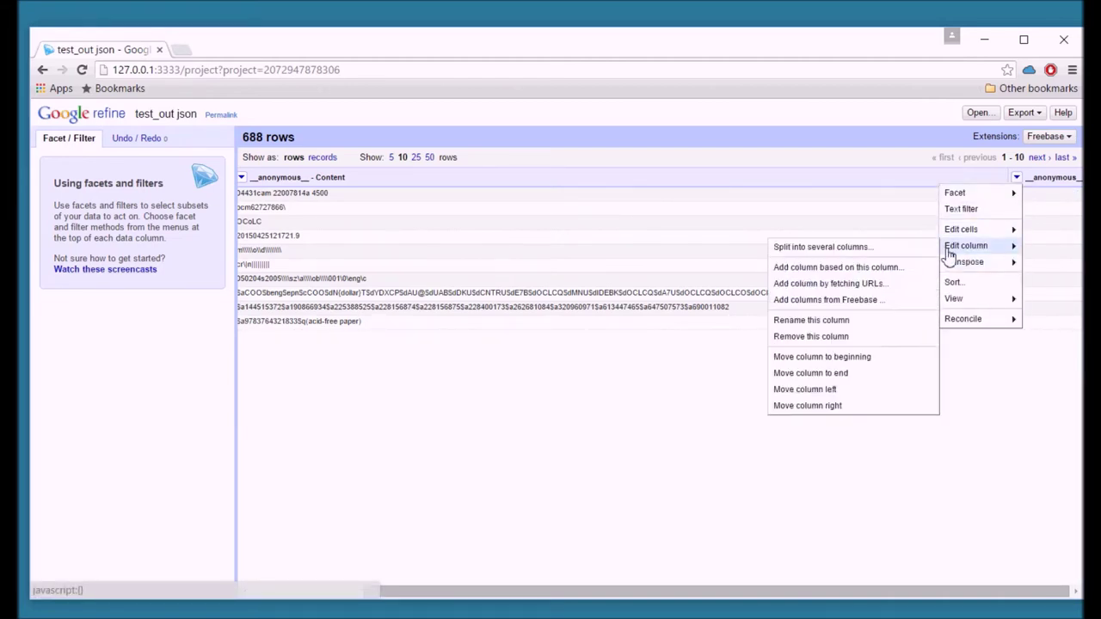
pyautogui.click(839, 389)
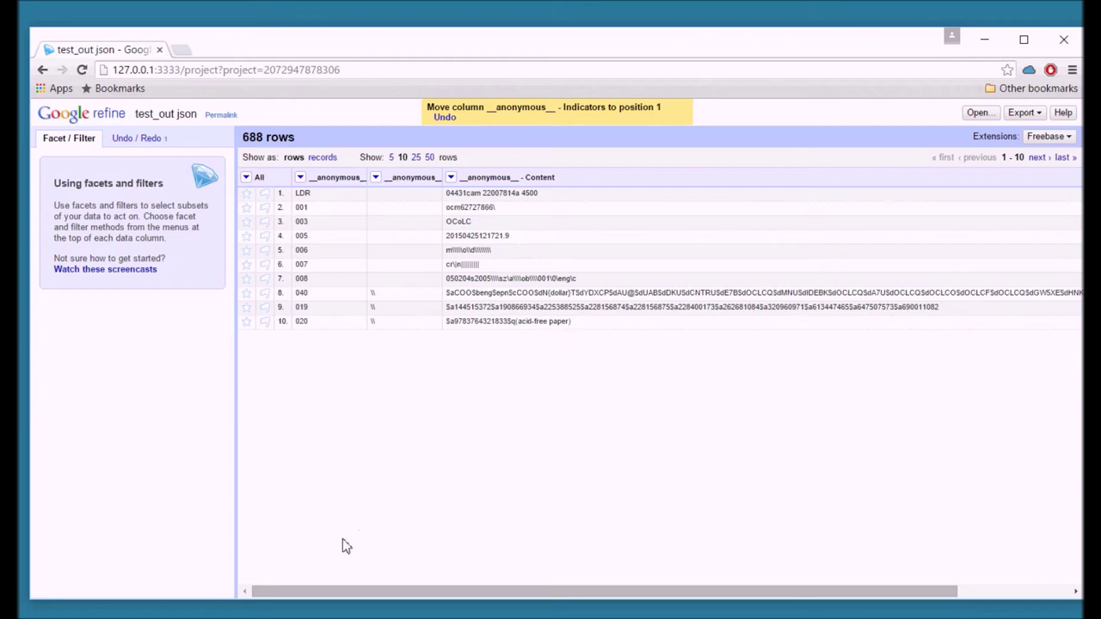
pyautogui.click(430, 159)
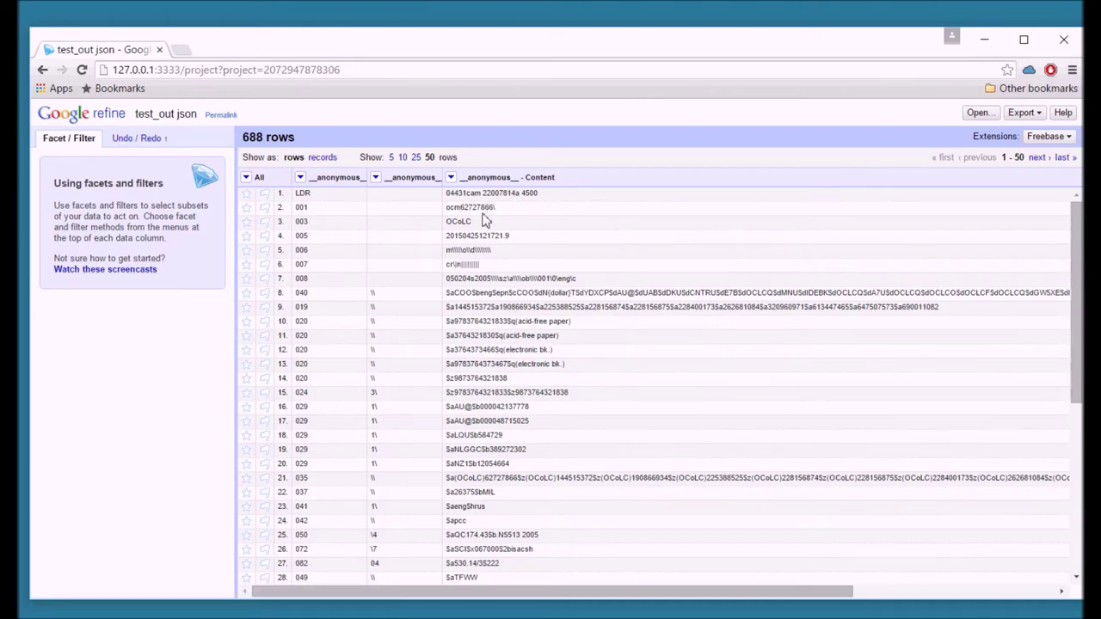
pyautogui.moveTo(1075, 319); pyautogui.dragTo(1067, 559)
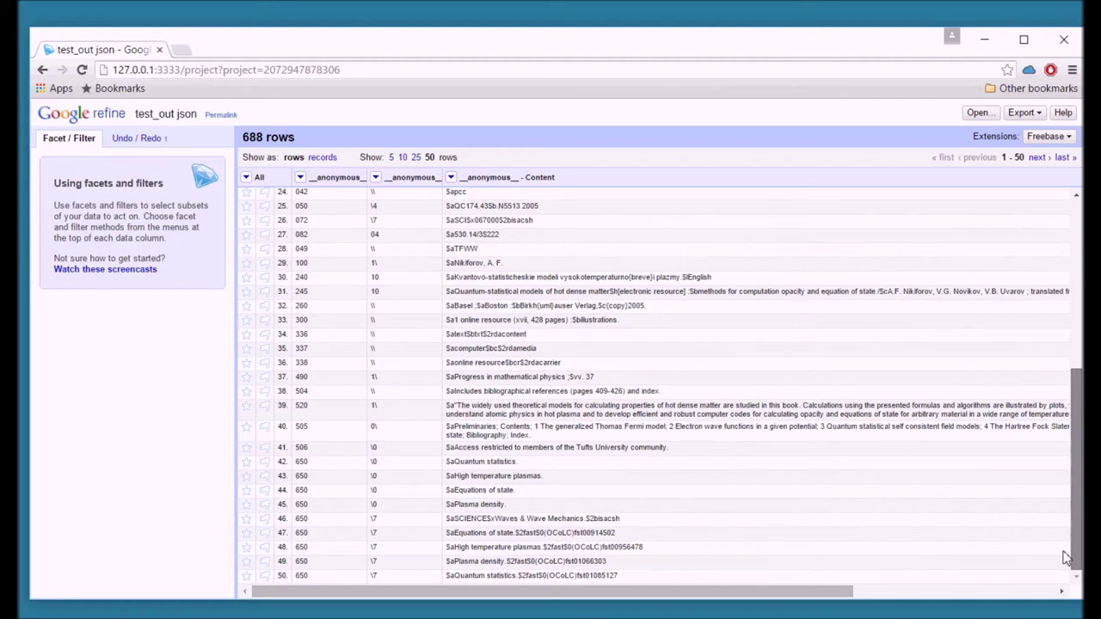
pyautogui.click(1037, 158)
pyautogui.moveTo(1082, 226); pyautogui.dragTo(1081, 249)
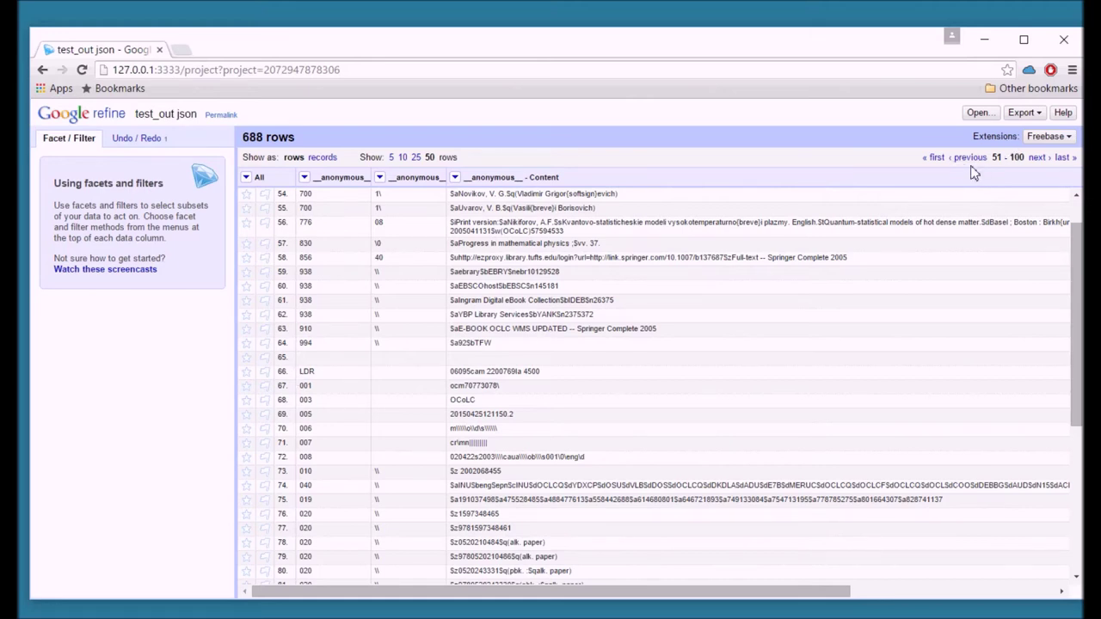
pyautogui.click(941, 157)
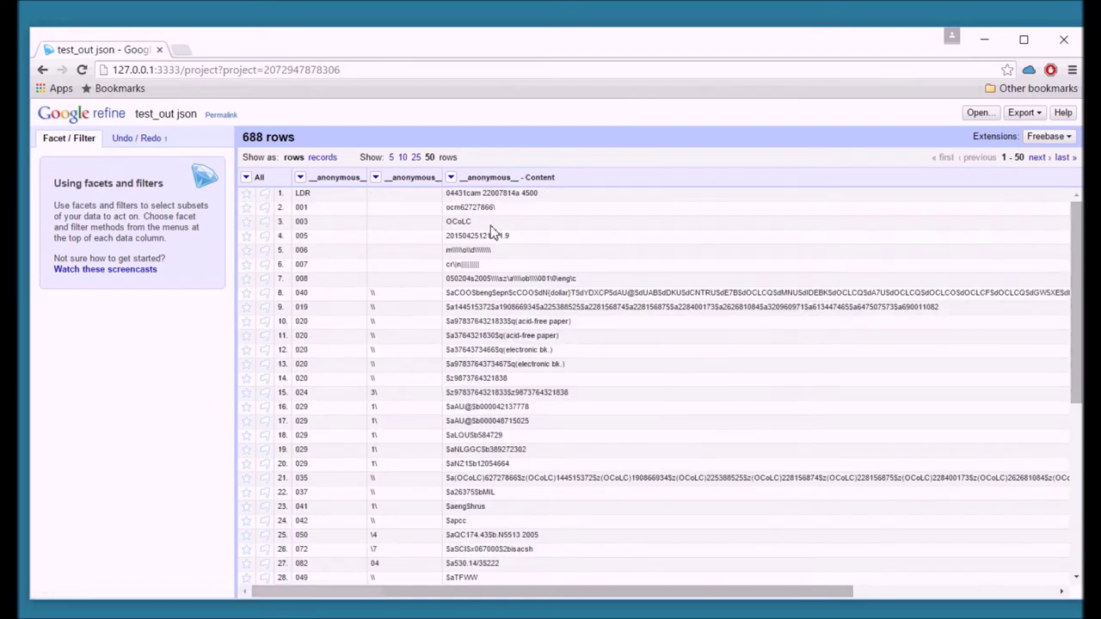
# - Replace OCoLC in row 3's 003 Content cell with the custom control-number value
pyautogui.moveTo(755, 592); pyautogui.dragTo(1001, 593)
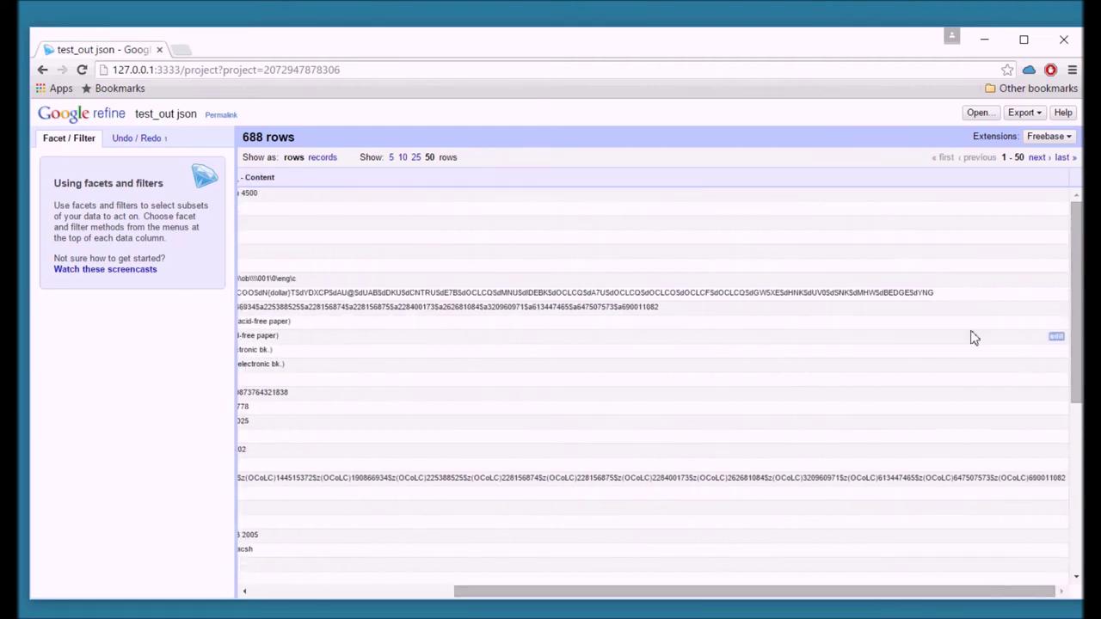
pyautogui.click(1058, 223)
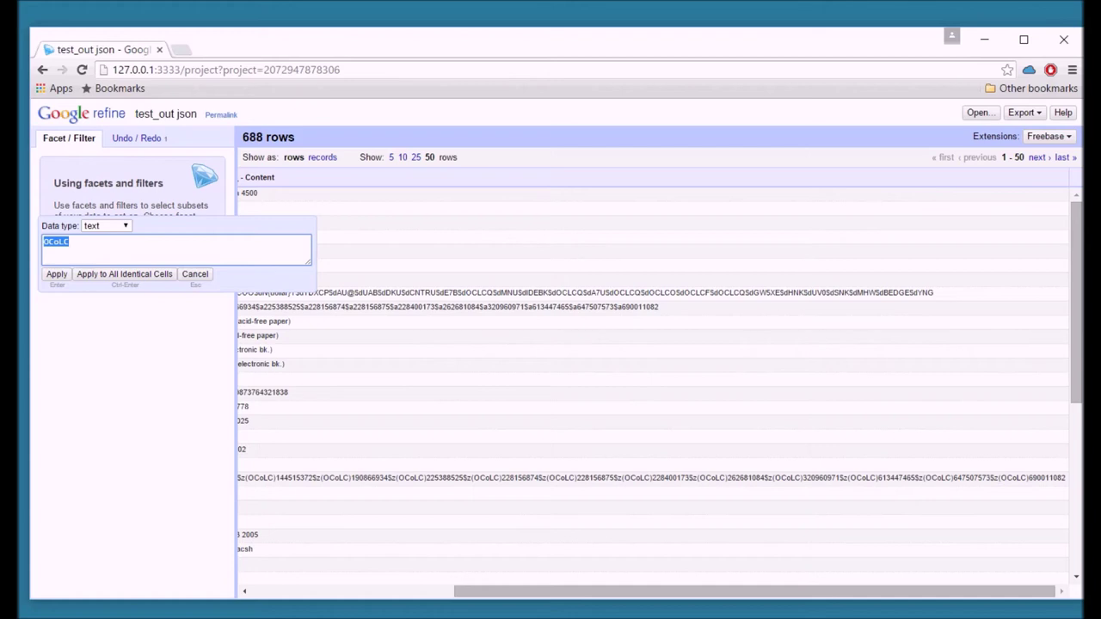
pyautogui.write('TerrysControlNumber')
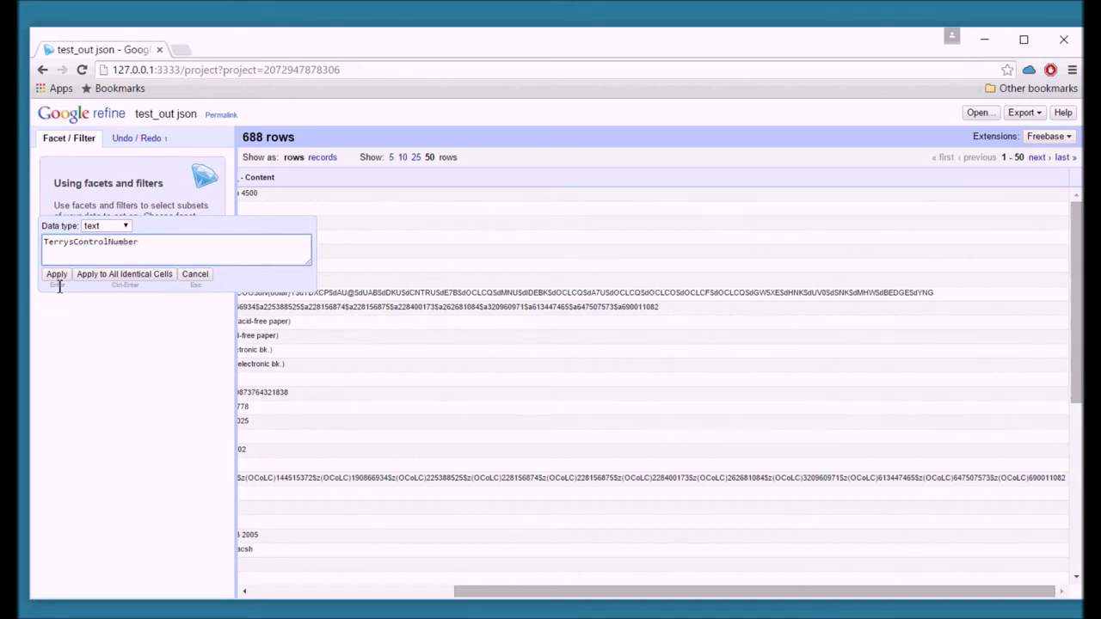
pyautogui.click(57, 275)
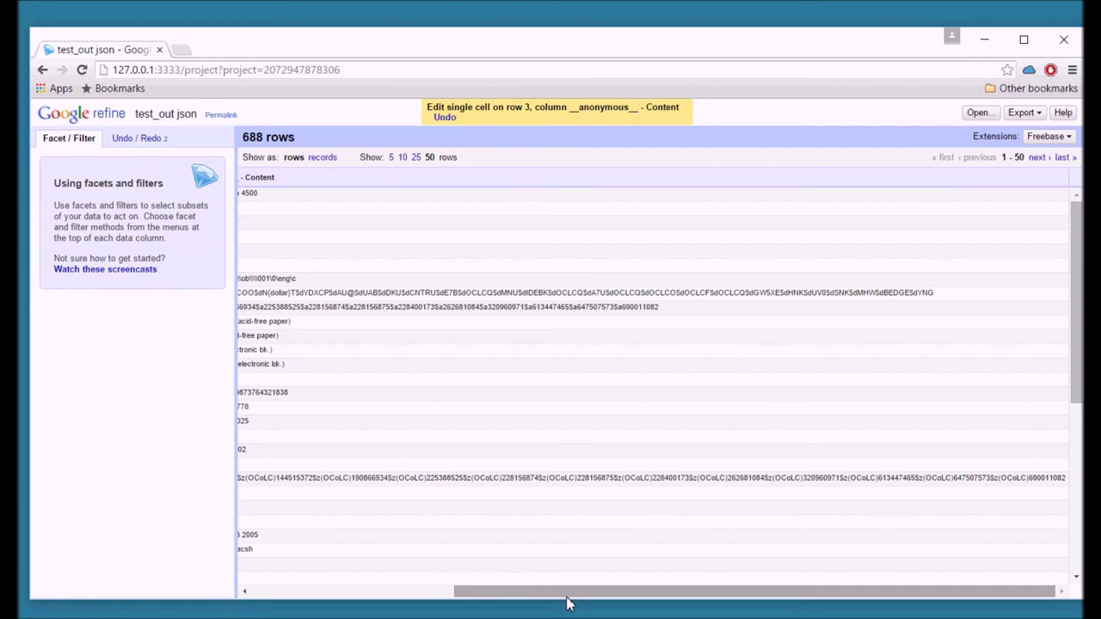
pyautogui.moveTo(568, 593); pyautogui.dragTo(315, 579)
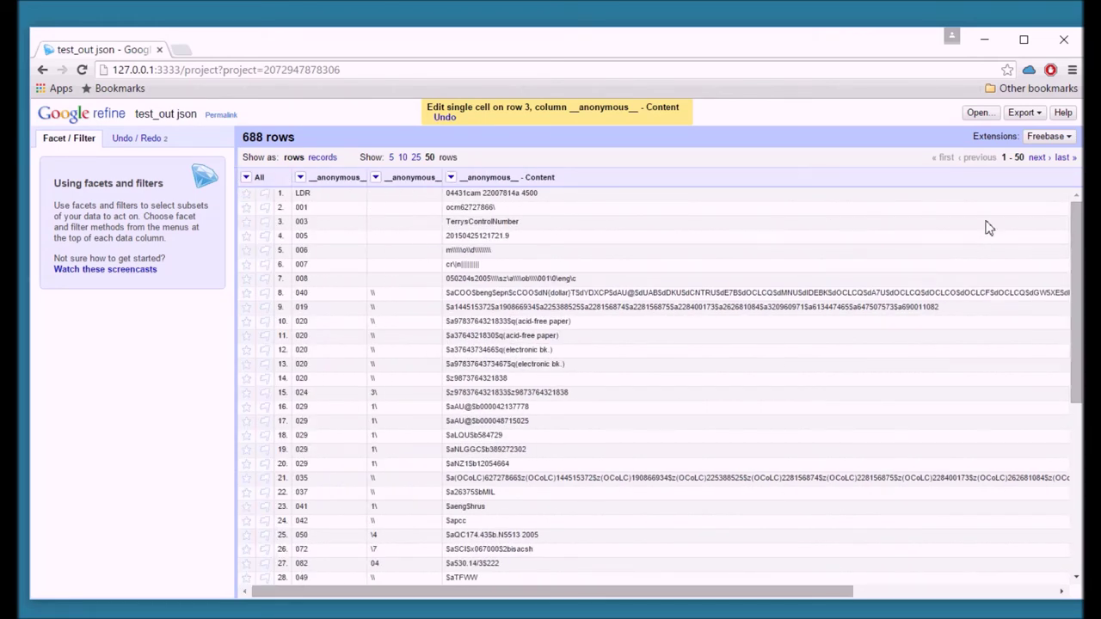
# - Export the project as tab-separated values and show test_out-json.tsv in its folder
pyautogui.click(1025, 114)
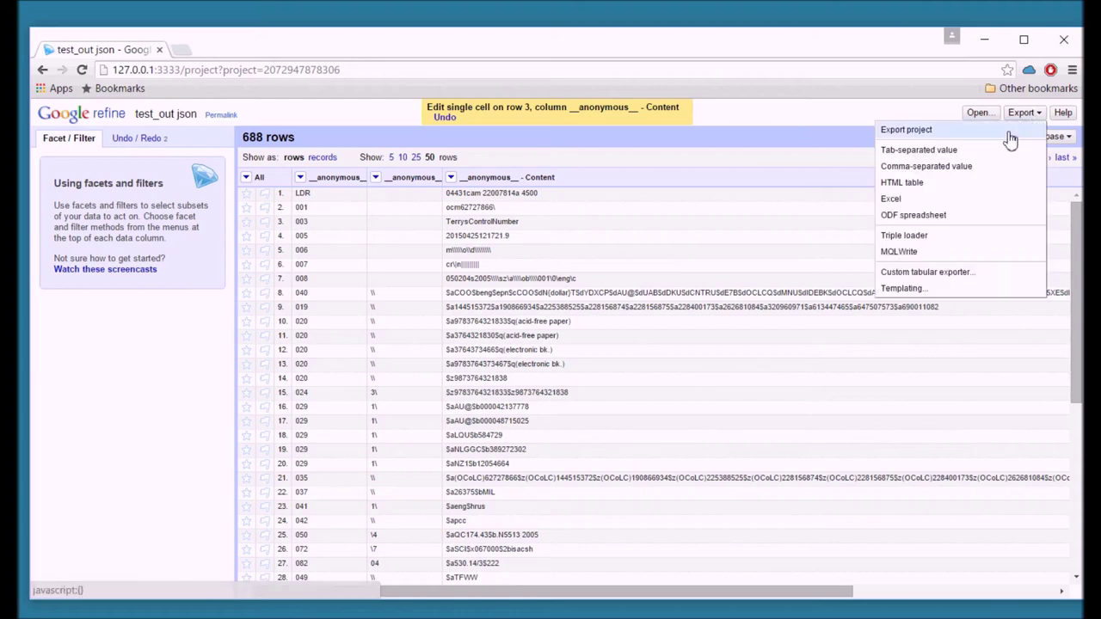
pyautogui.click(919, 151)
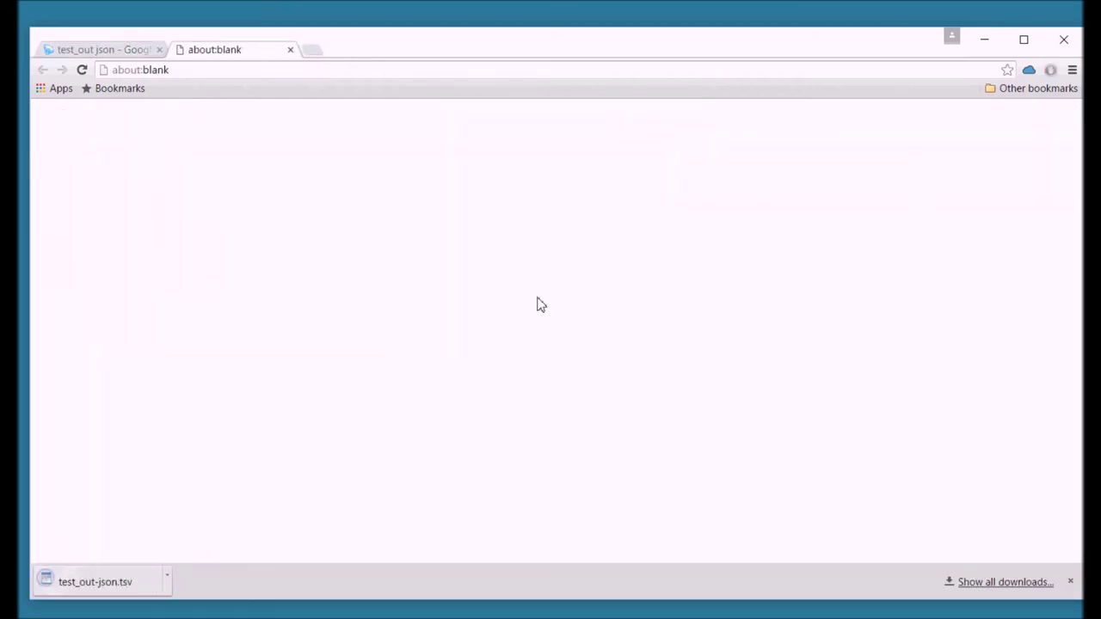
pyautogui.click(168, 585)
pyautogui.click(204, 527)
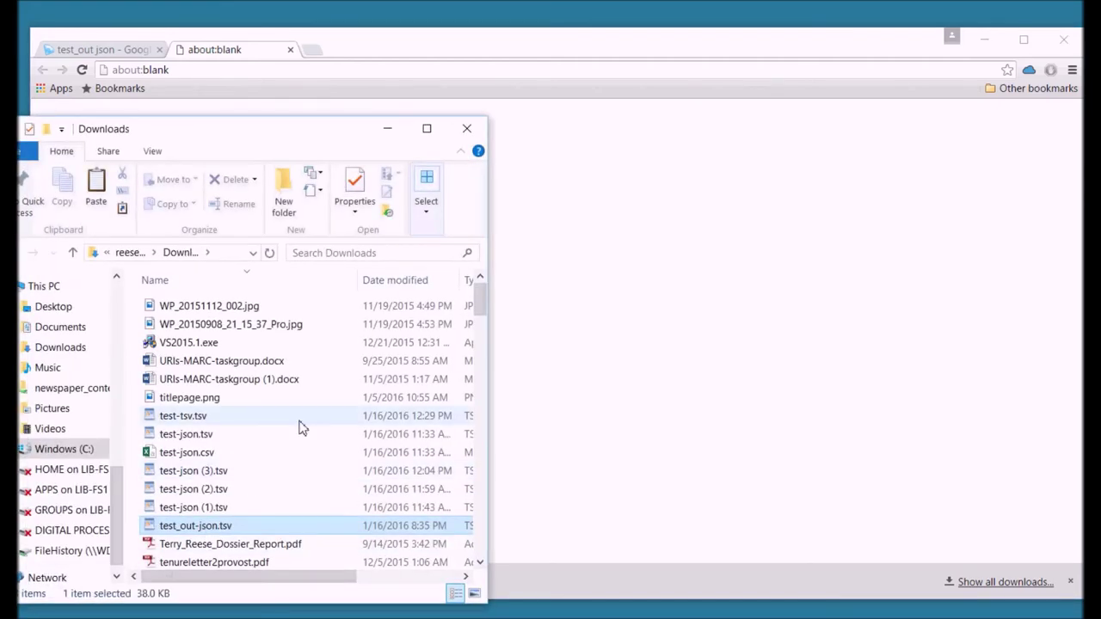
# - Copy test_out-json.tsv, close the folder and blank tab, minimize Chrome, and paste it on the desktop
pyautogui.rightClick(201, 526)
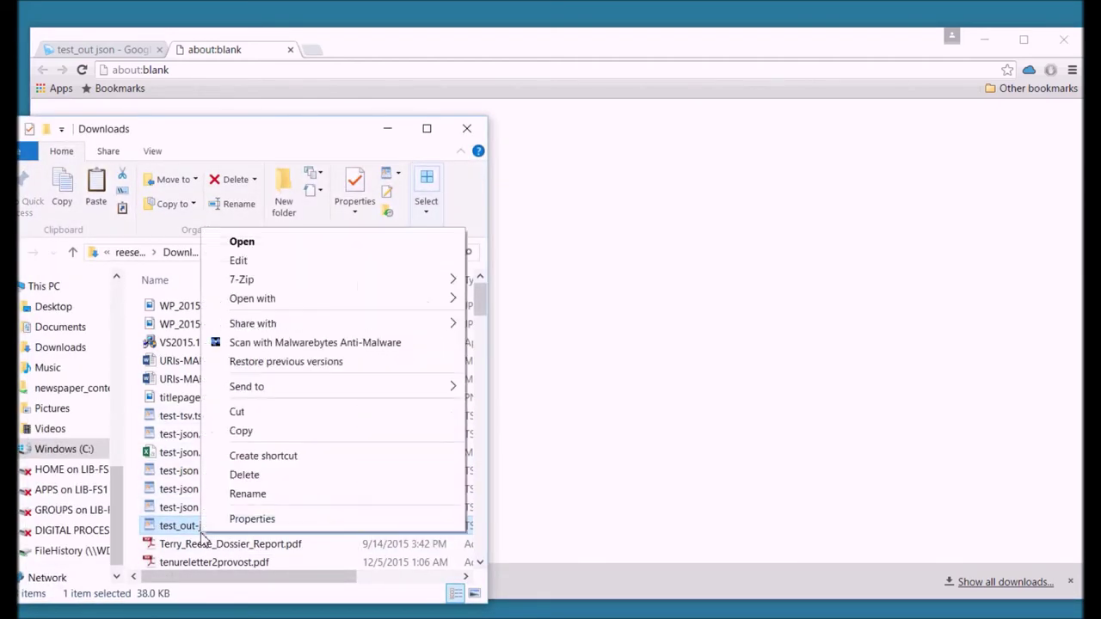
pyautogui.click(268, 434)
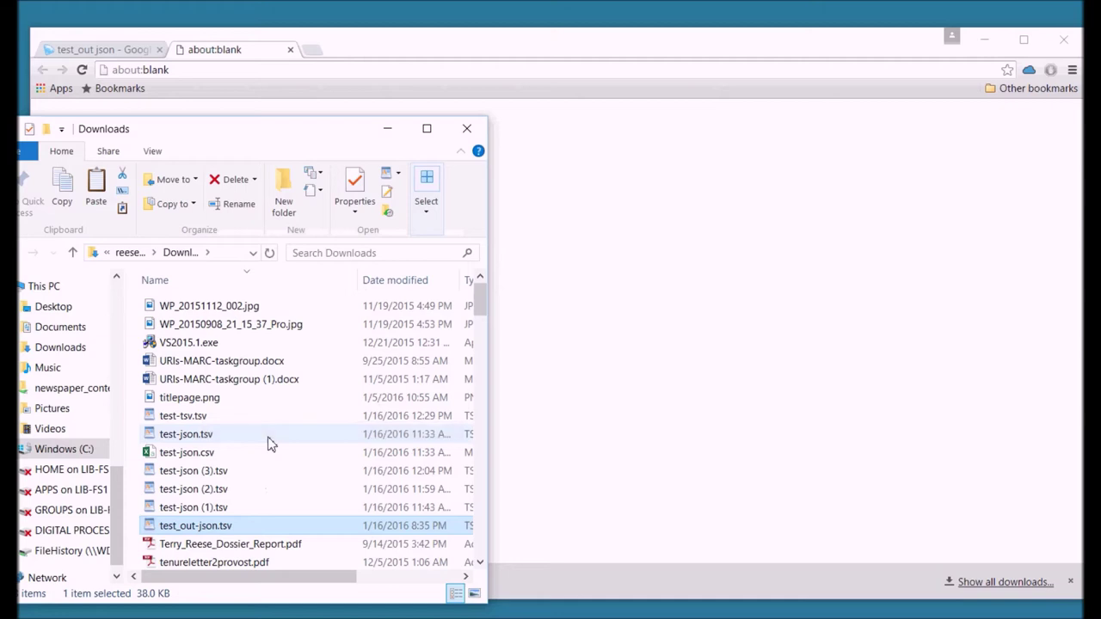
pyautogui.click(466, 128)
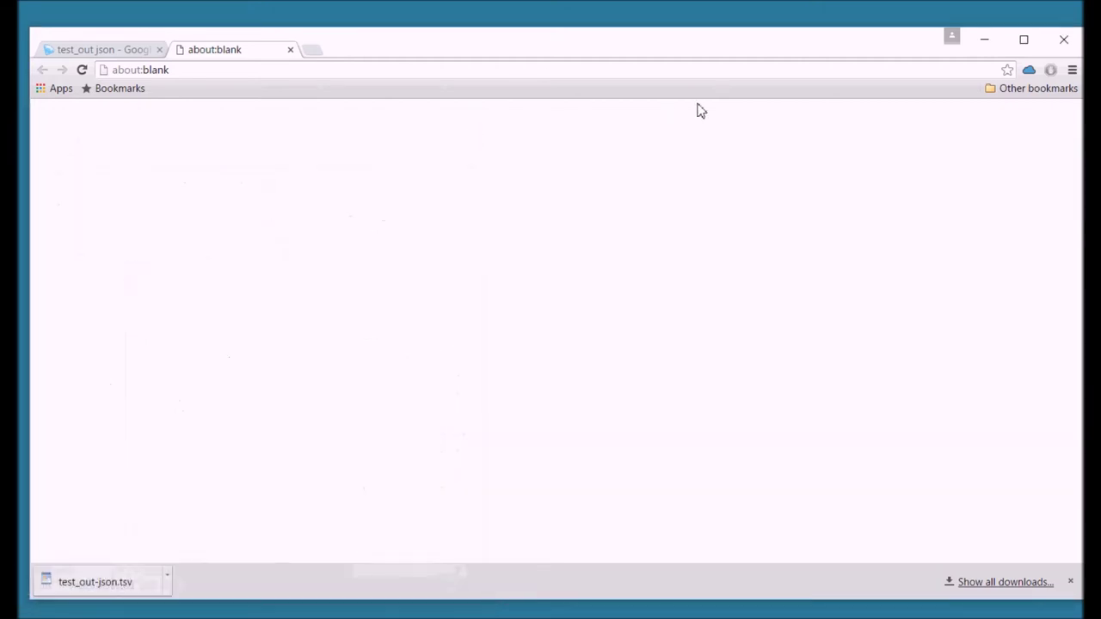
pyautogui.click(290, 49)
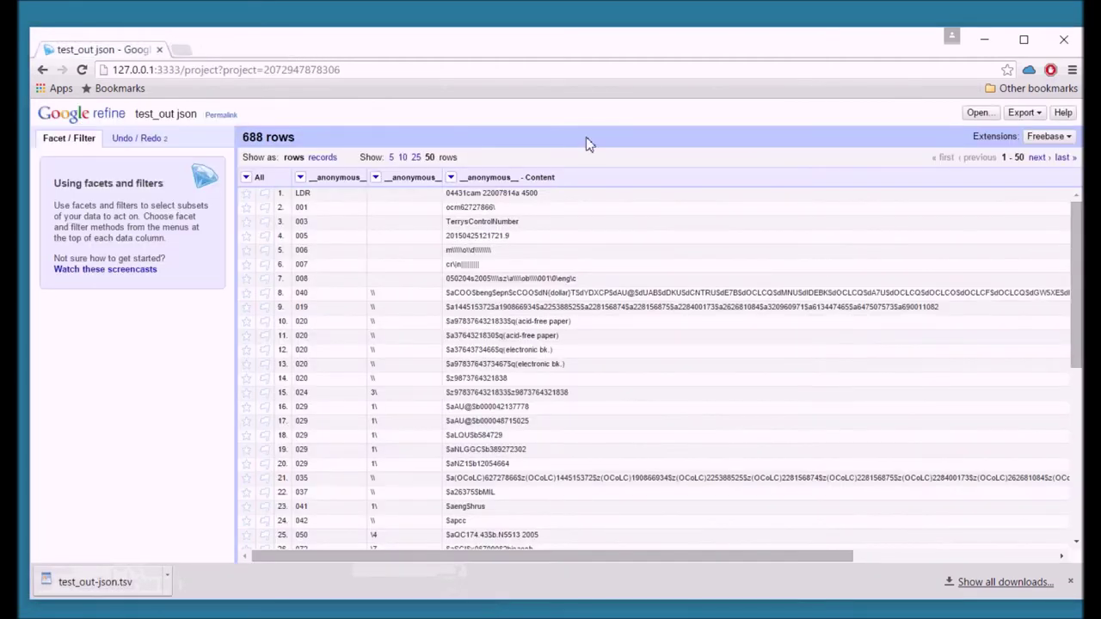
pyautogui.click(984, 39)
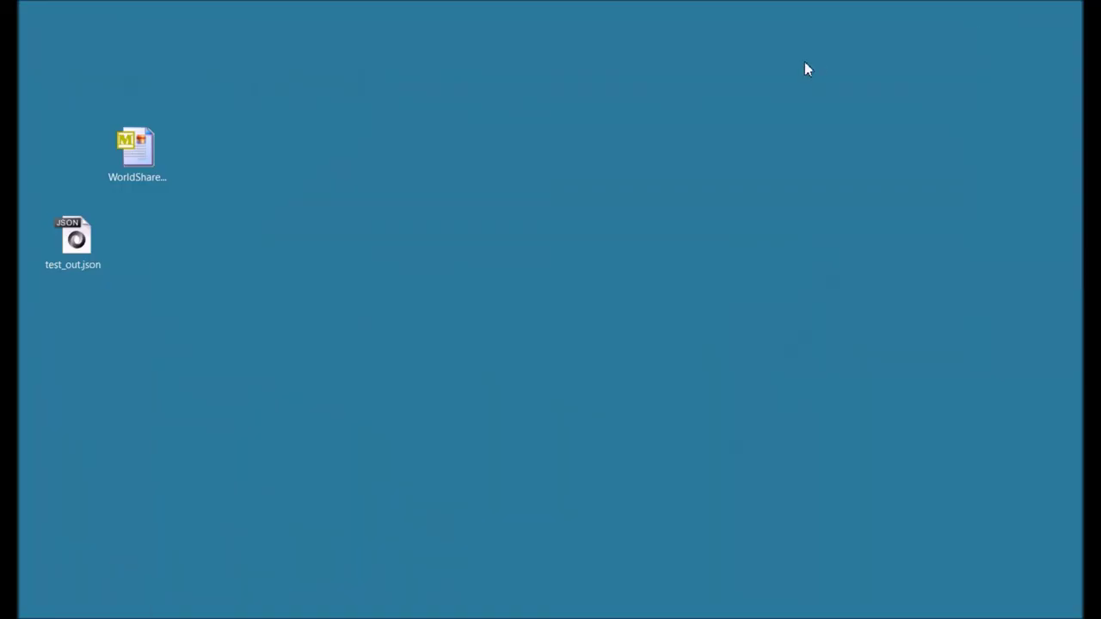
pyautogui.rightClick(805, 62)
pyautogui.click(840, 139)
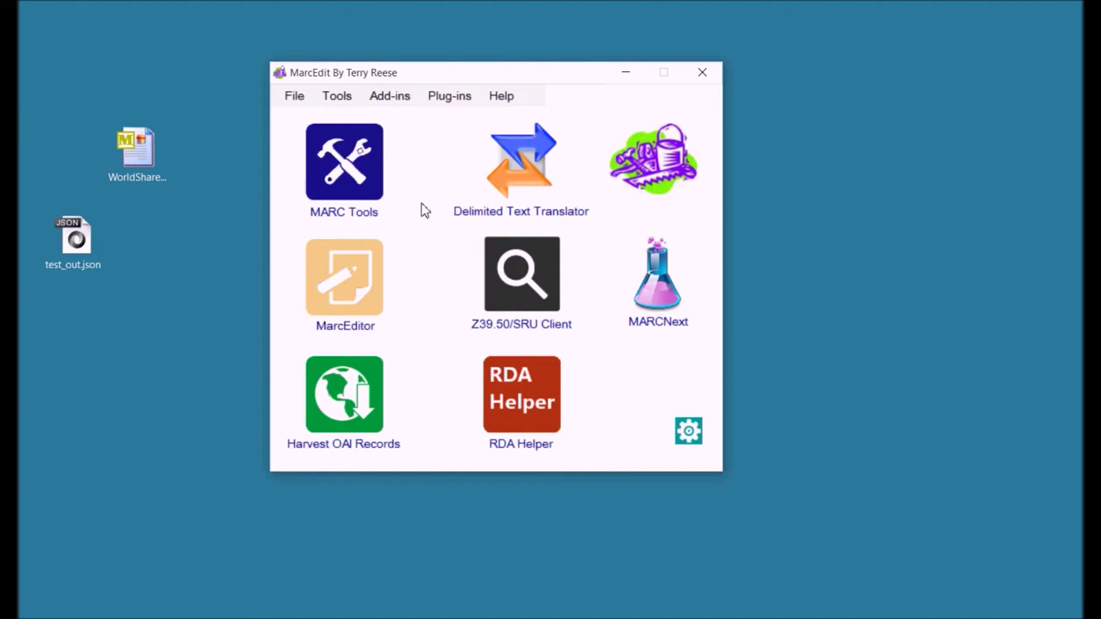
# - Open the Import from OpenRefine tool and choose test_out-json.tsv as the source file
pyautogui.click(334, 96)
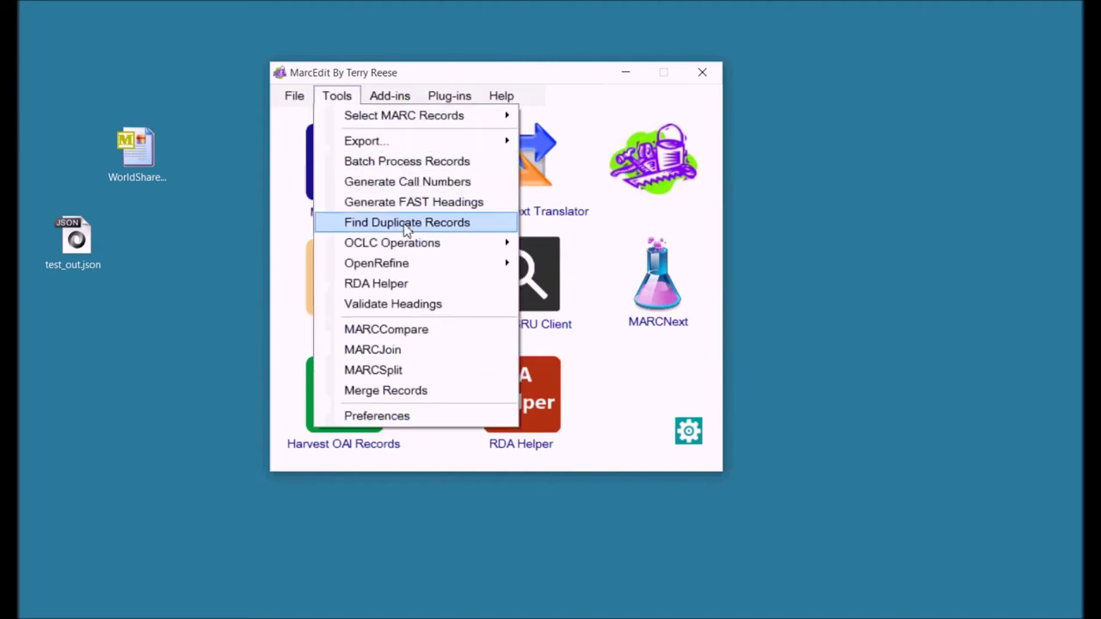
pyautogui.moveTo(423, 263)
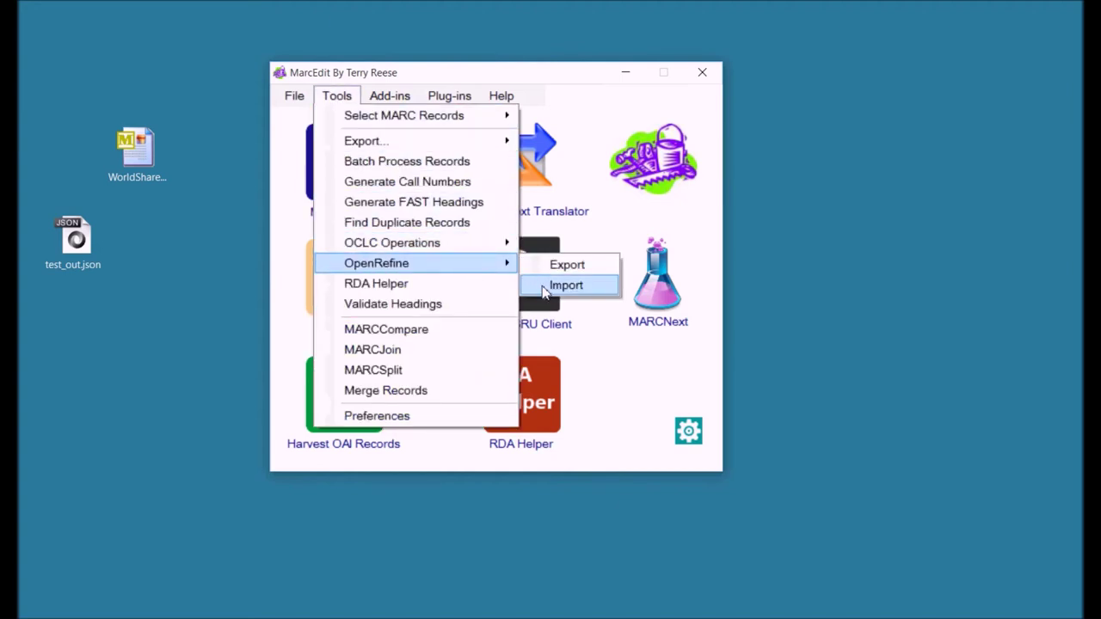
pyautogui.click(545, 290)
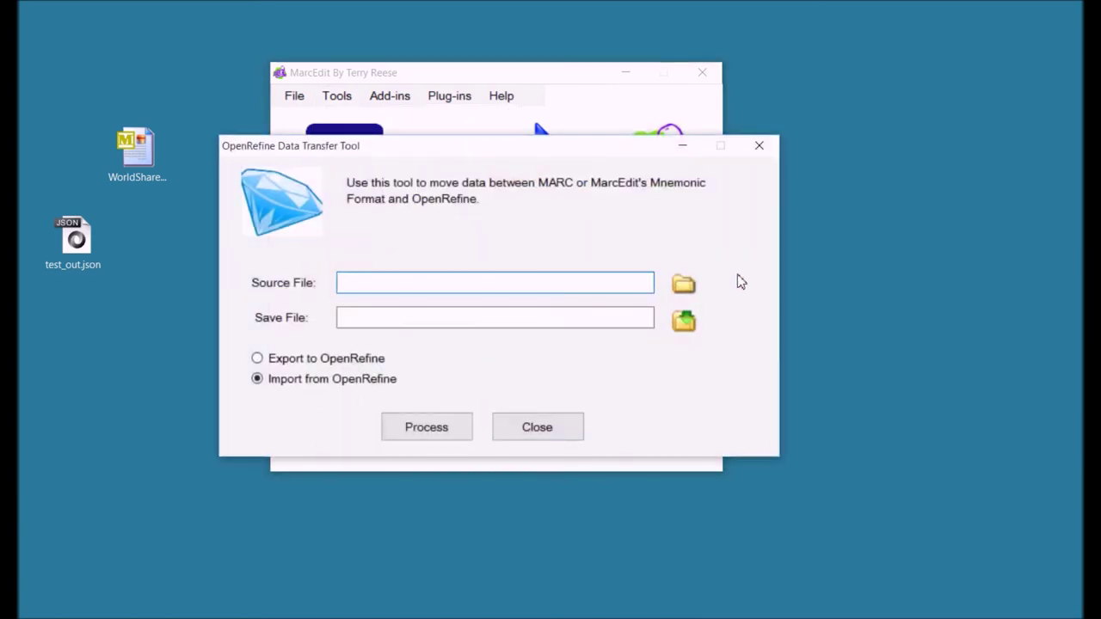
pyautogui.click(684, 286)
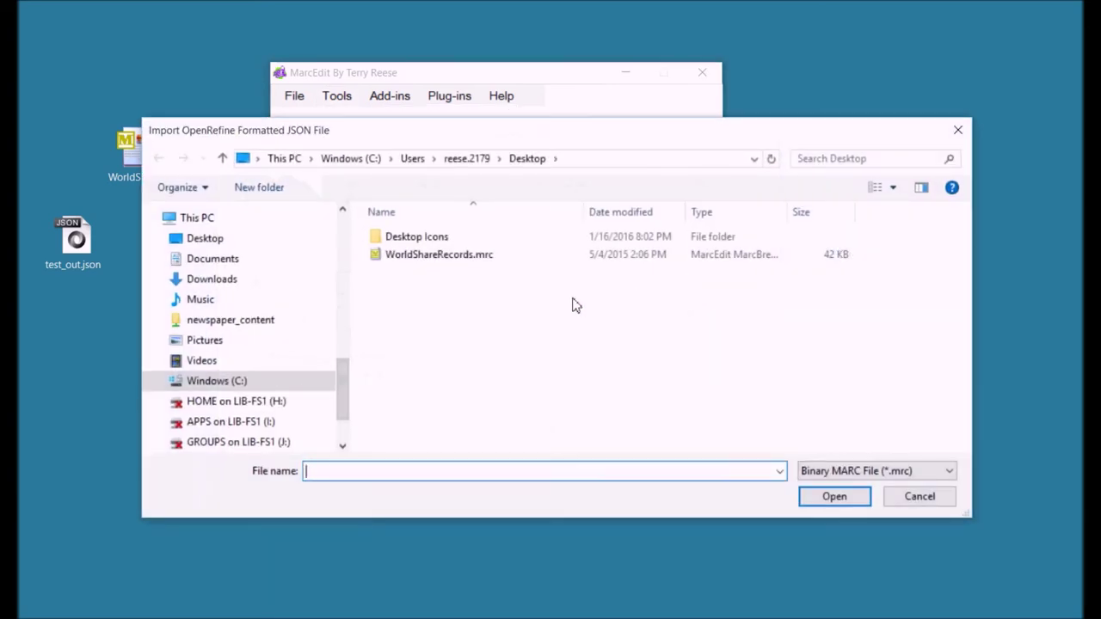
pyautogui.click(869, 474)
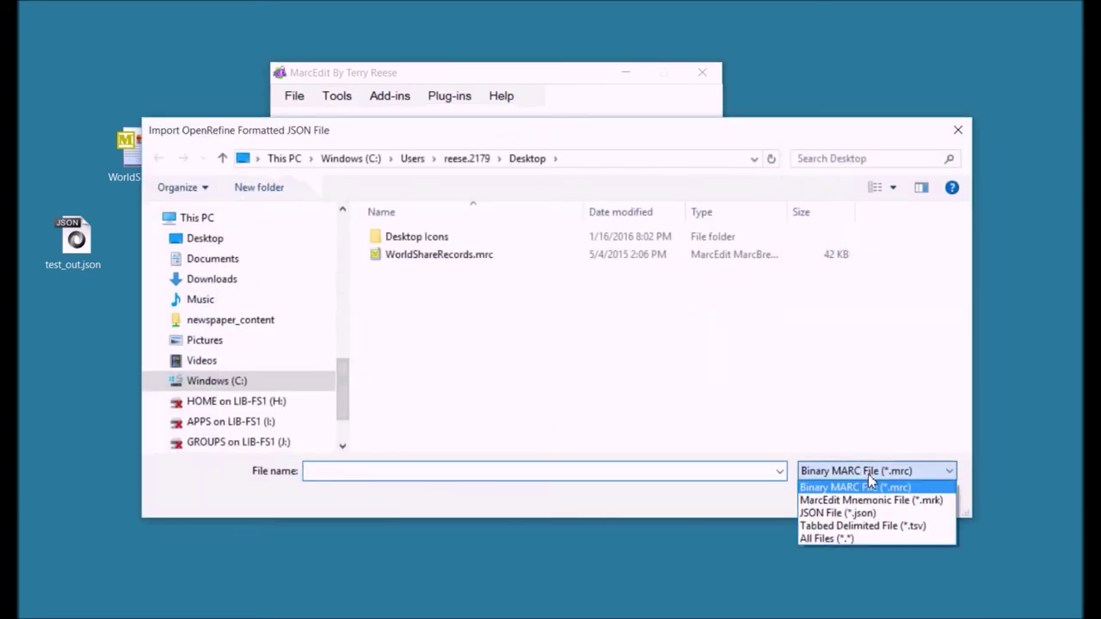
pyautogui.click(876, 525)
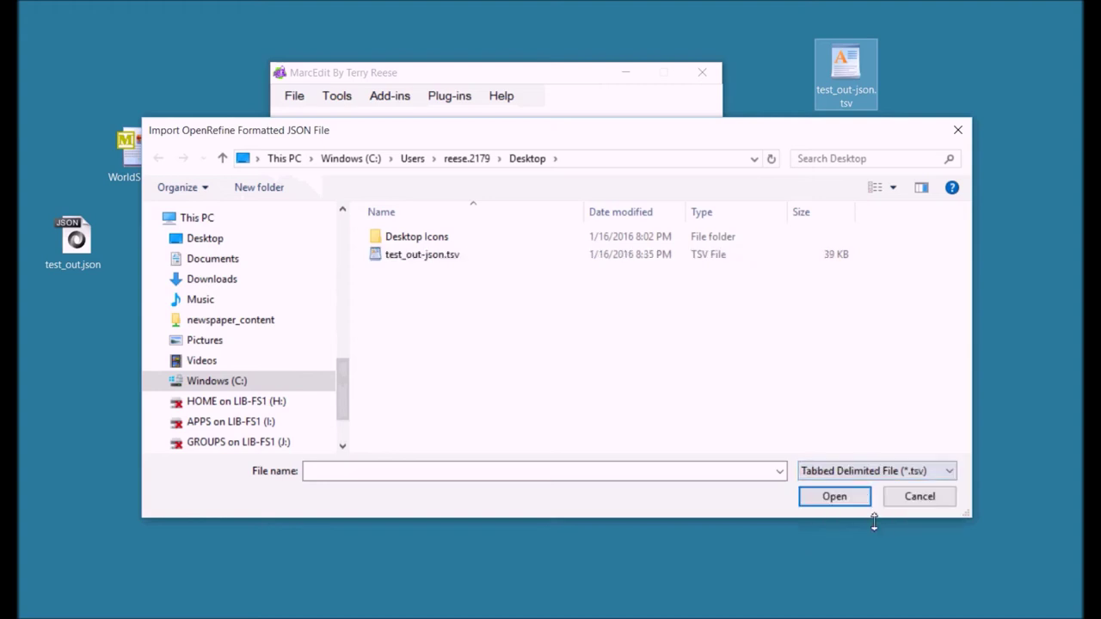
pyautogui.doubleClick(457, 254)
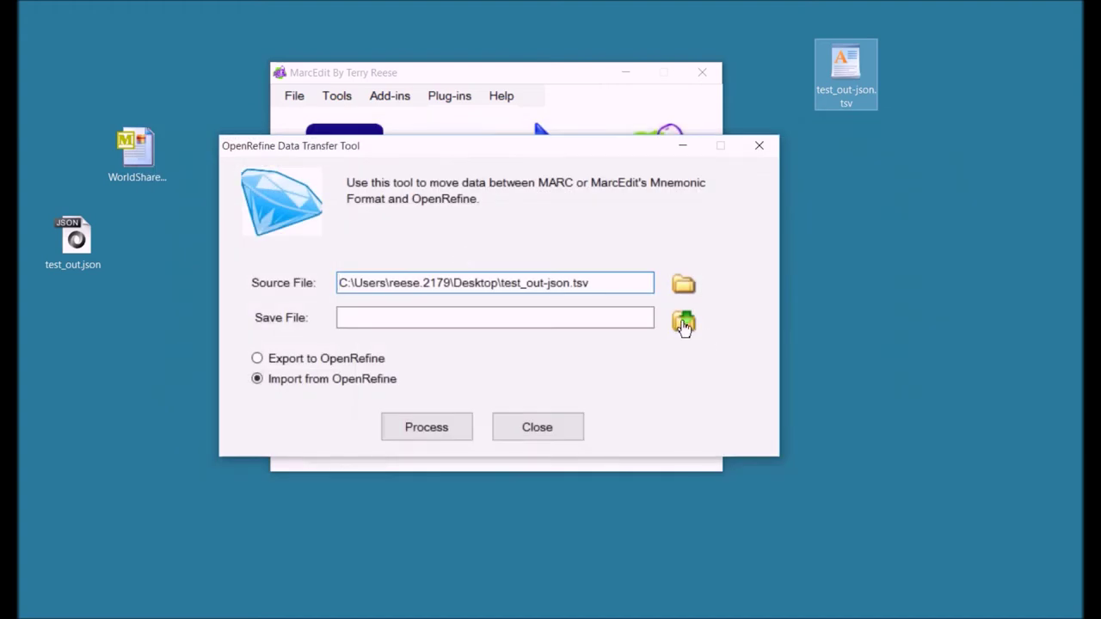
# - Convert it to openrefine-changed.mrc on the desktop and load that file into MARC Tools
pyautogui.click(683, 321)
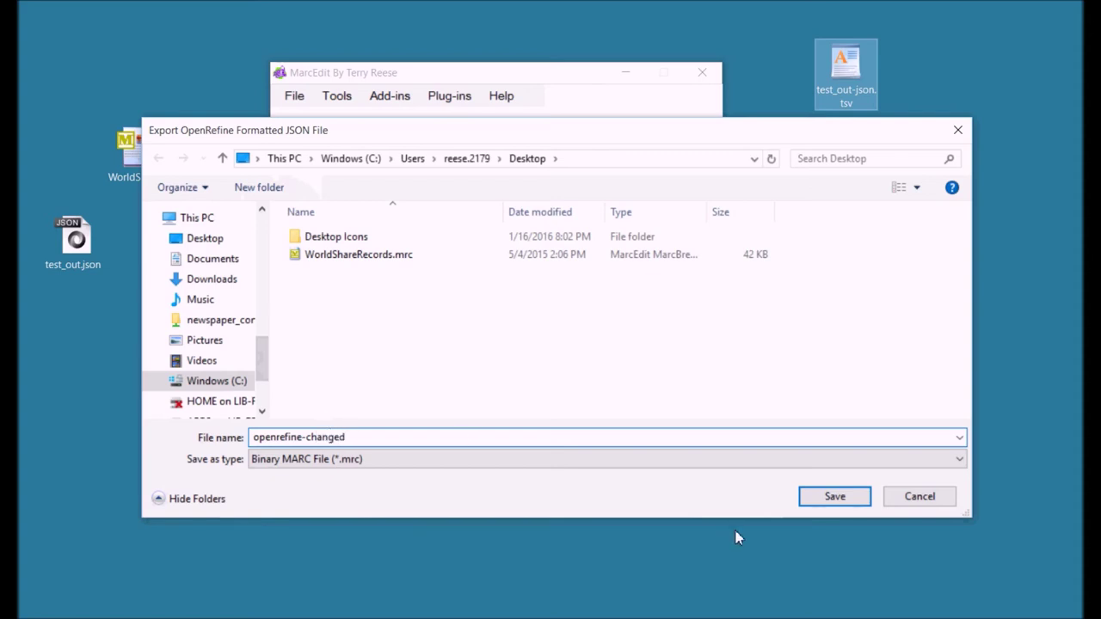
pyautogui.click(833, 499)
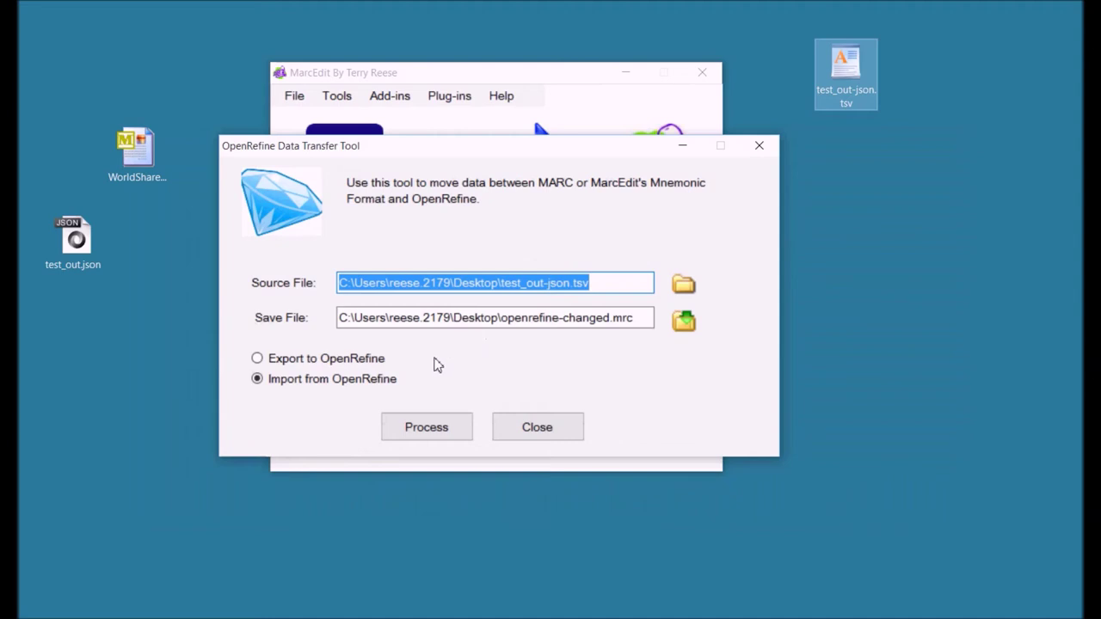
pyautogui.click(429, 425)
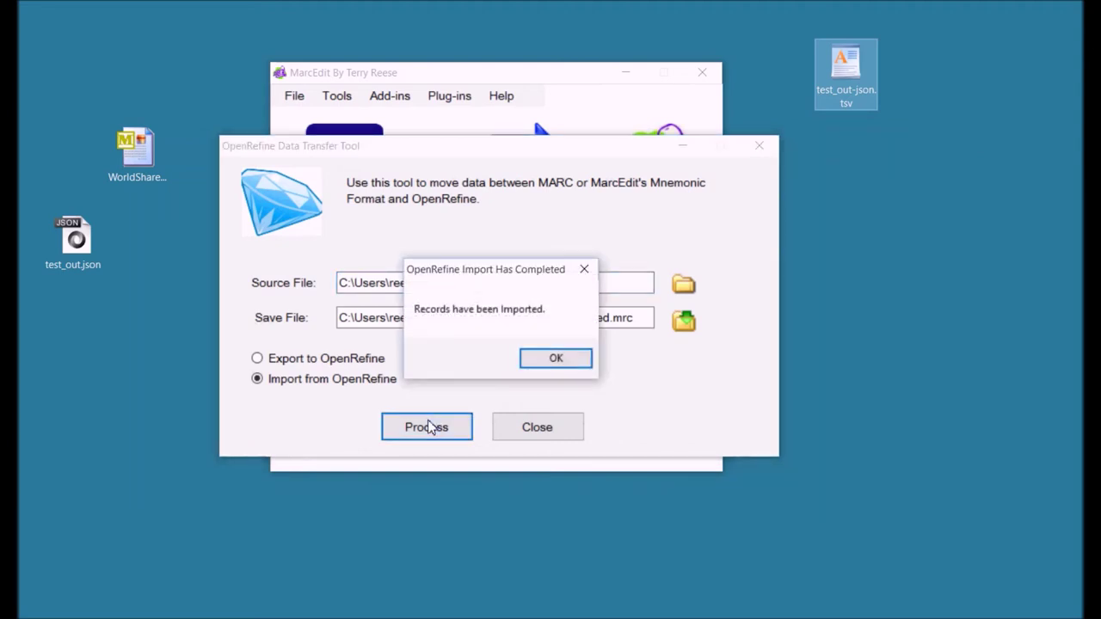
pyautogui.click(558, 362)
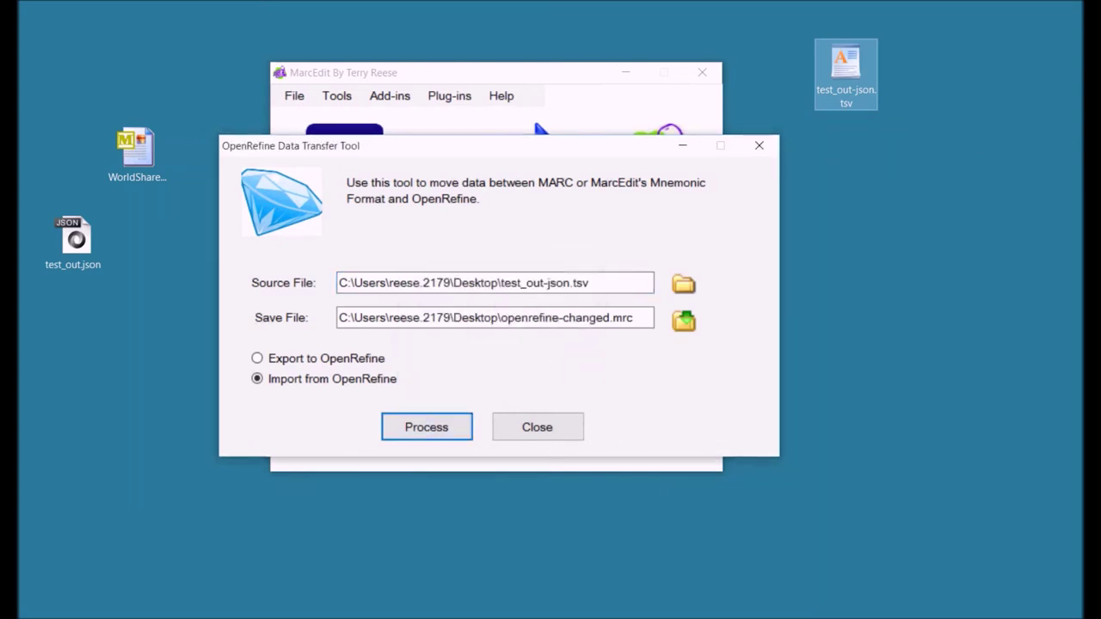
pyautogui.moveTo(82, 426); pyautogui.dragTo(103, 359)
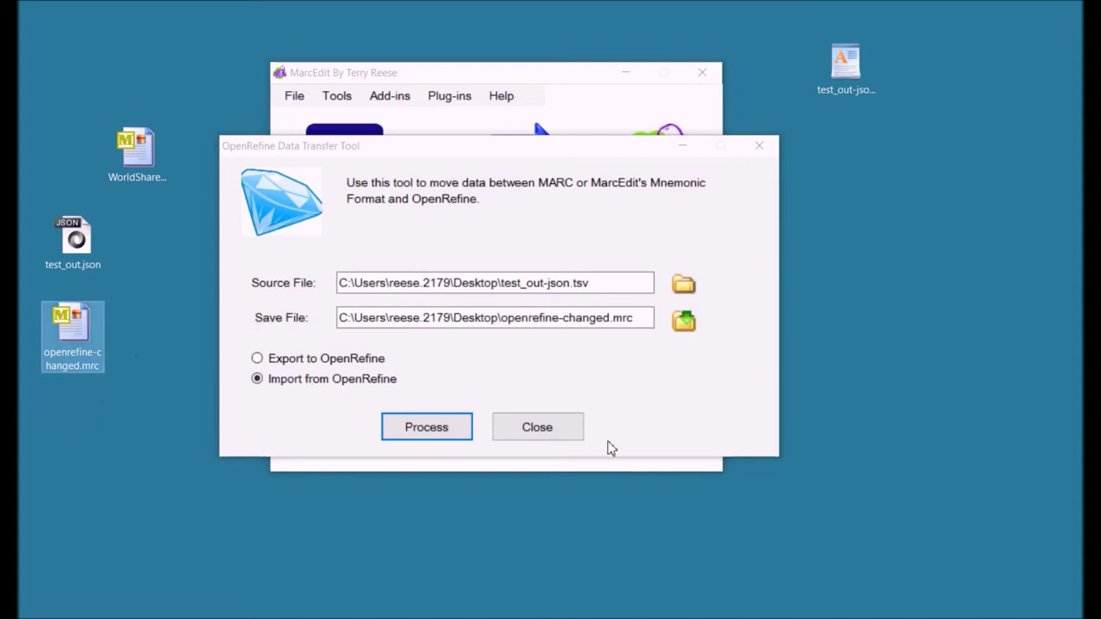
pyautogui.click(555, 433)
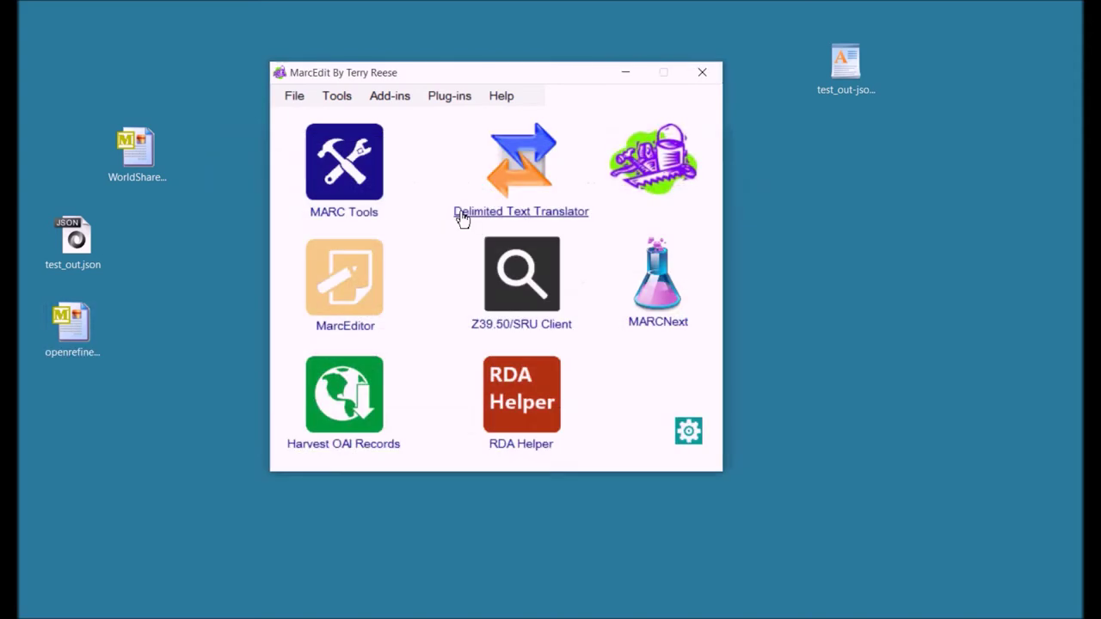
pyautogui.doubleClick(84, 327)
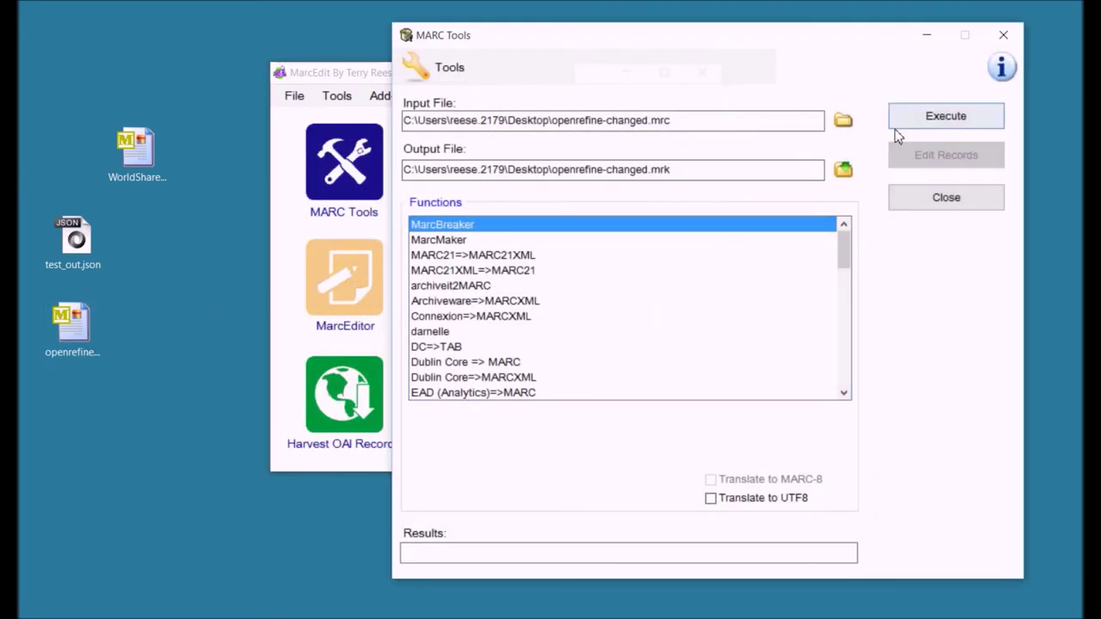
# - Break openrefine-changed.mrc into .mrk, verify the custom 003 value, then close the extra windows
pyautogui.click(903, 122)
pyautogui.click(912, 160)
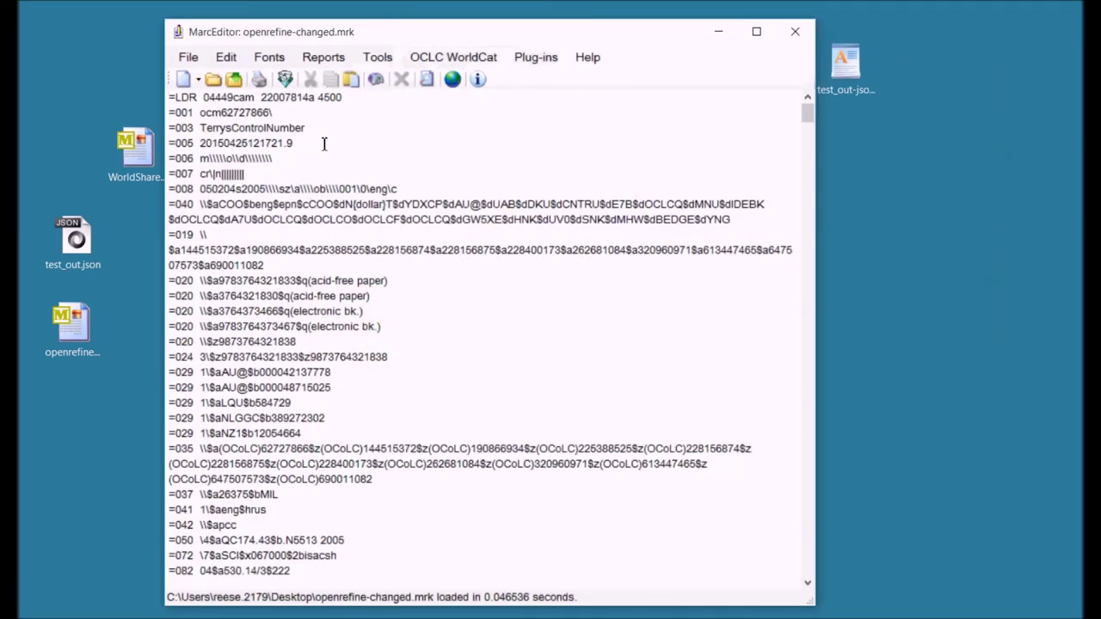
pyautogui.doubleClick(303, 128)
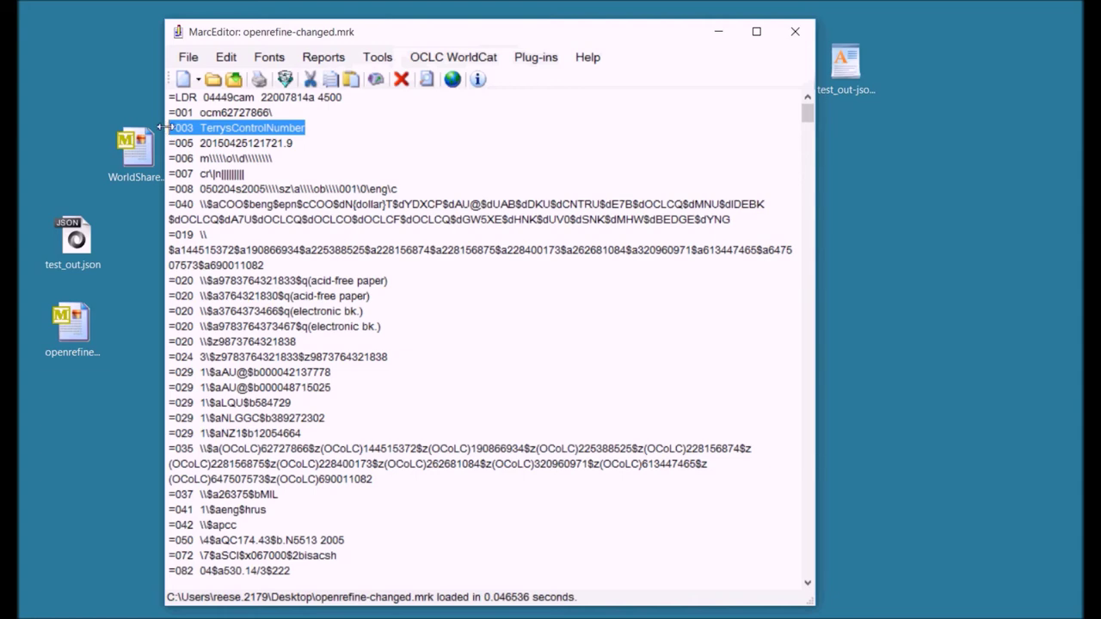
pyautogui.click(173, 129)
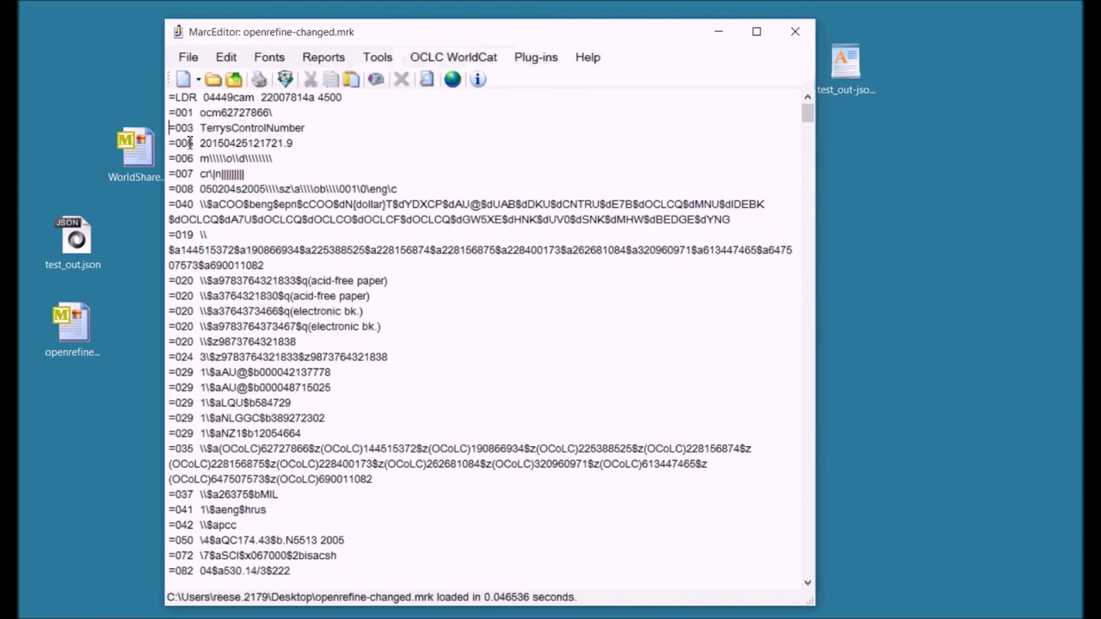
pyautogui.click(795, 31)
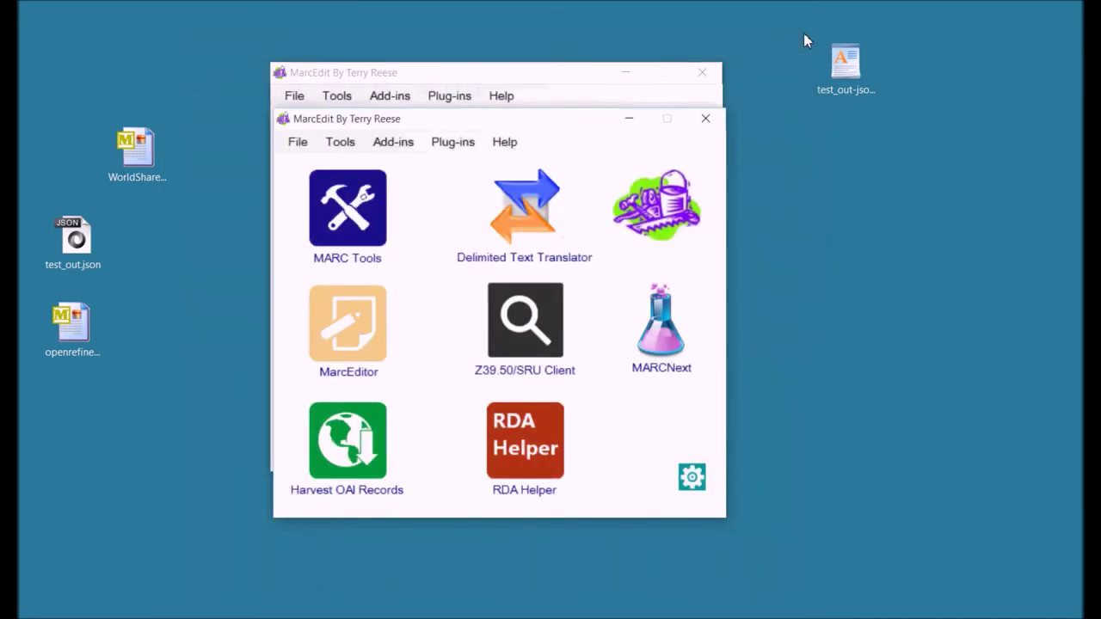
pyautogui.click(703, 120)
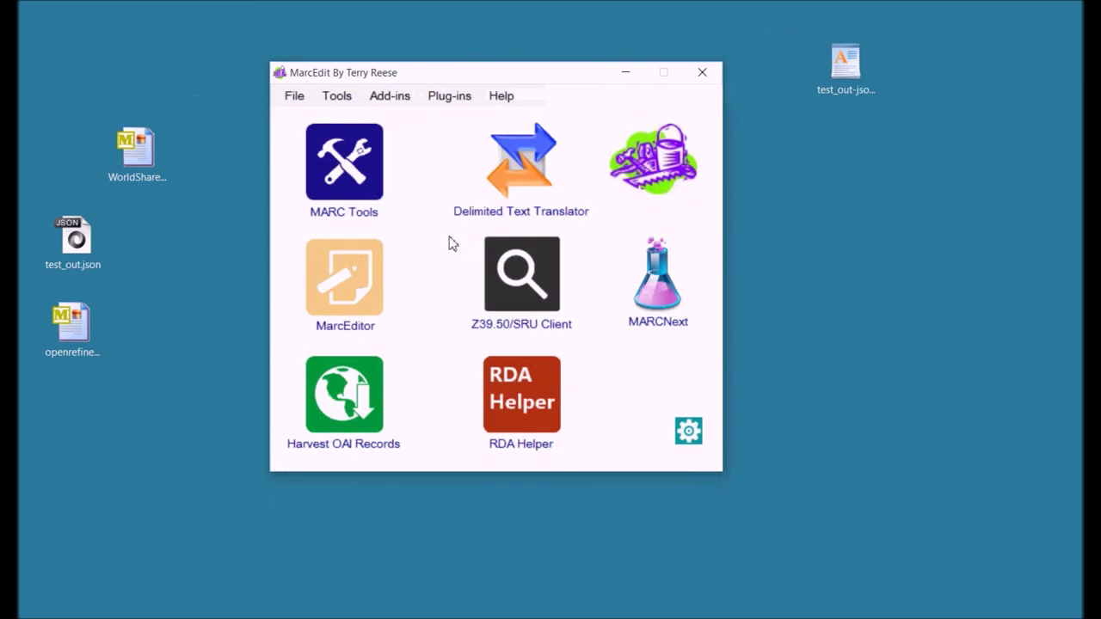
pyautogui.click(348, 306)
pyautogui.click(191, 60)
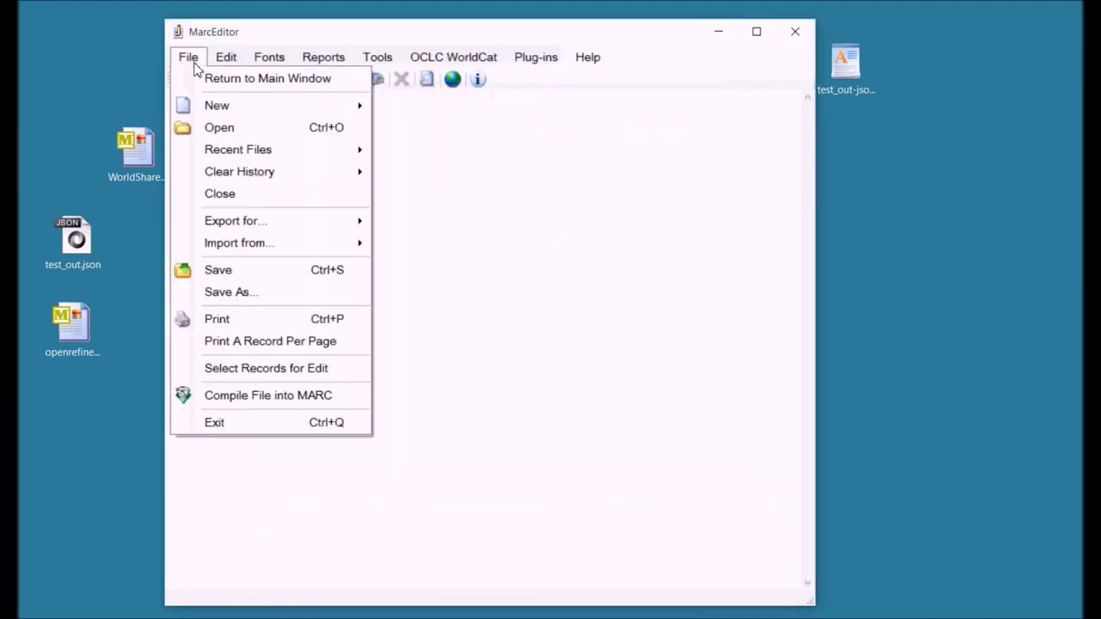
pyautogui.moveTo(258, 243)
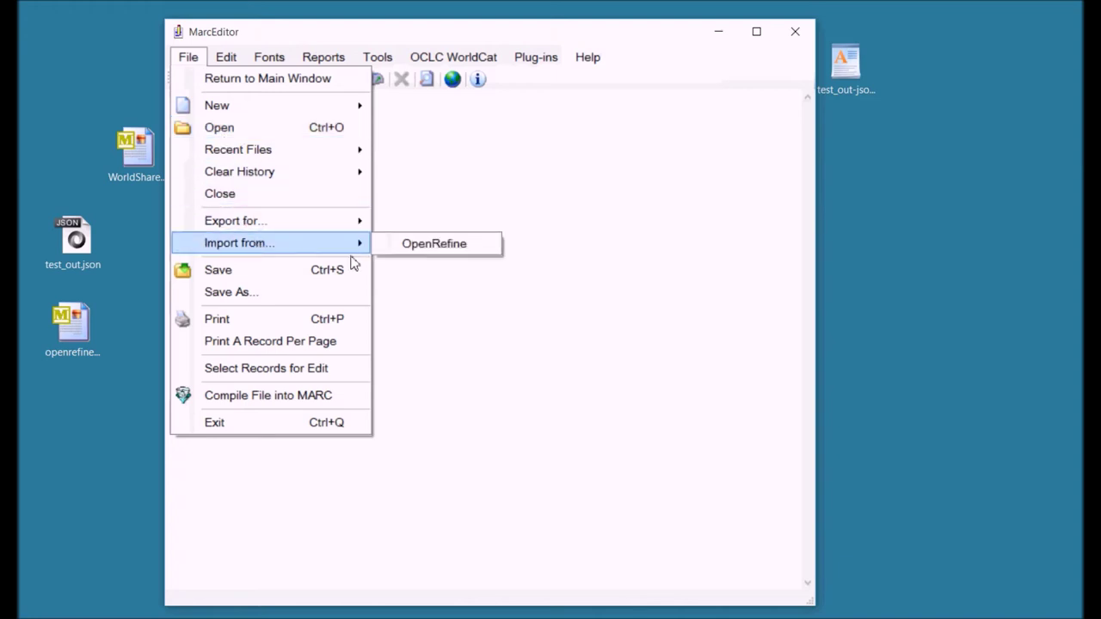
pyautogui.click(413, 248)
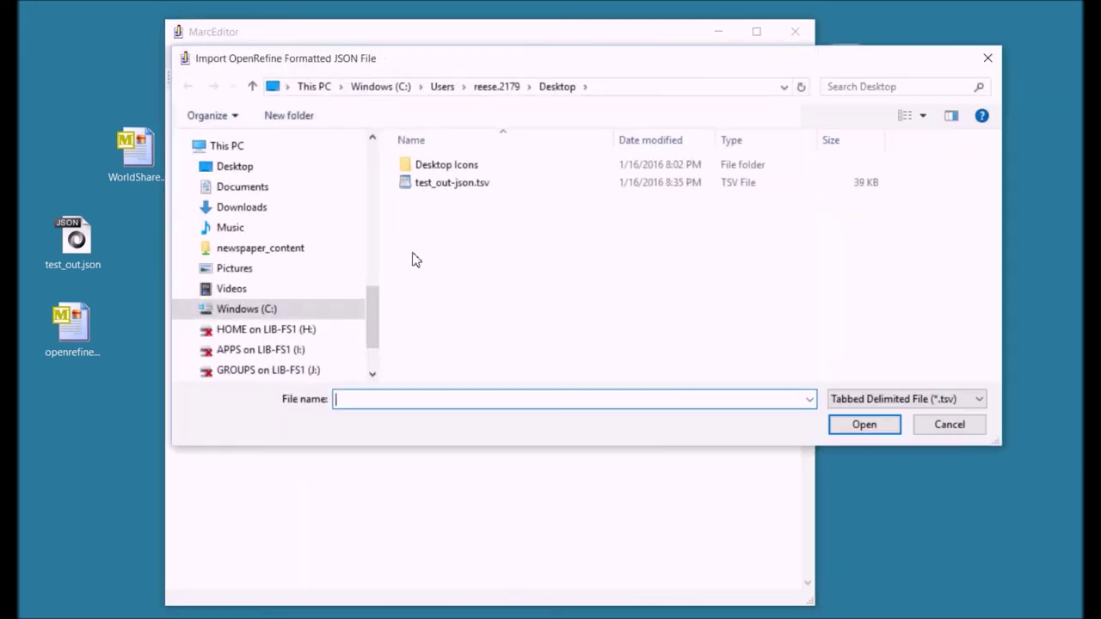
pyautogui.click(468, 190)
pyautogui.click(862, 424)
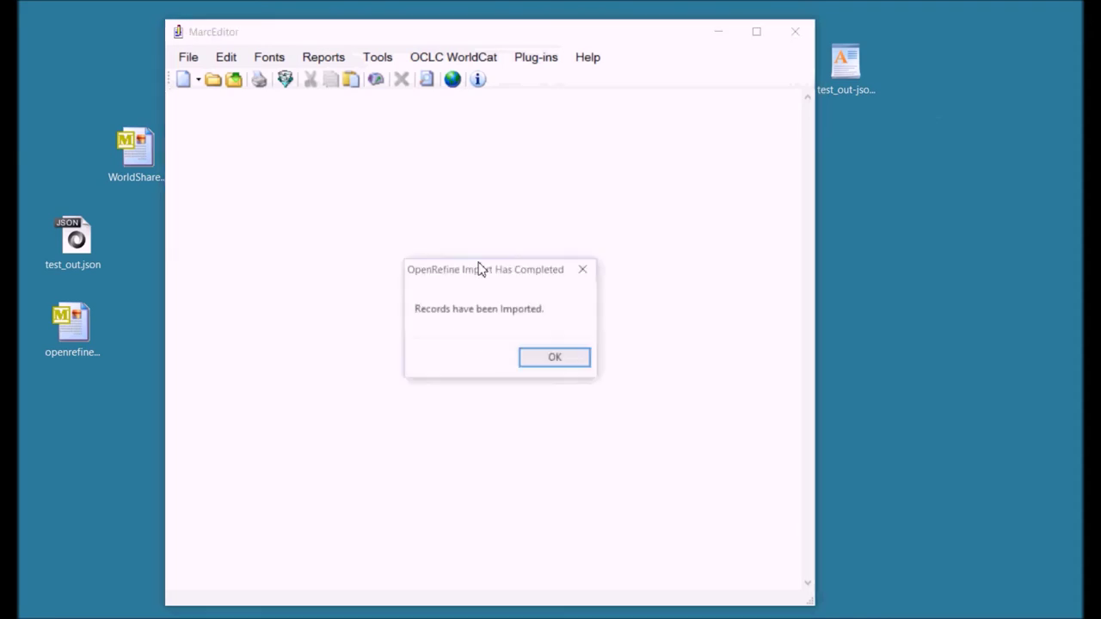
pyautogui.click(533, 361)
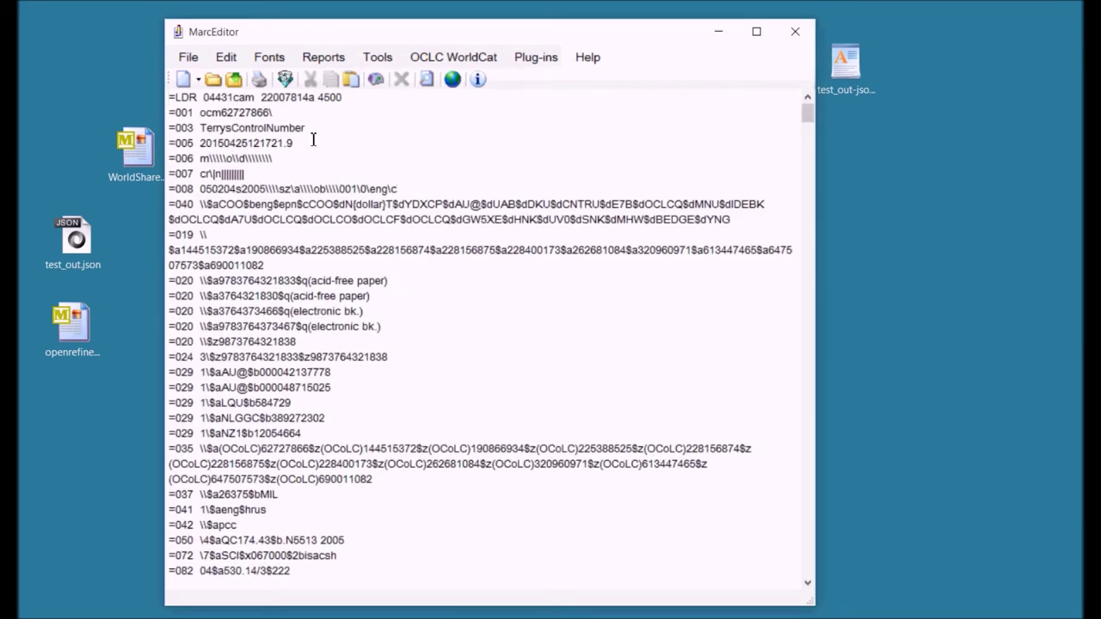
pyautogui.moveTo(169, 142); pyautogui.dragTo(219, 141)
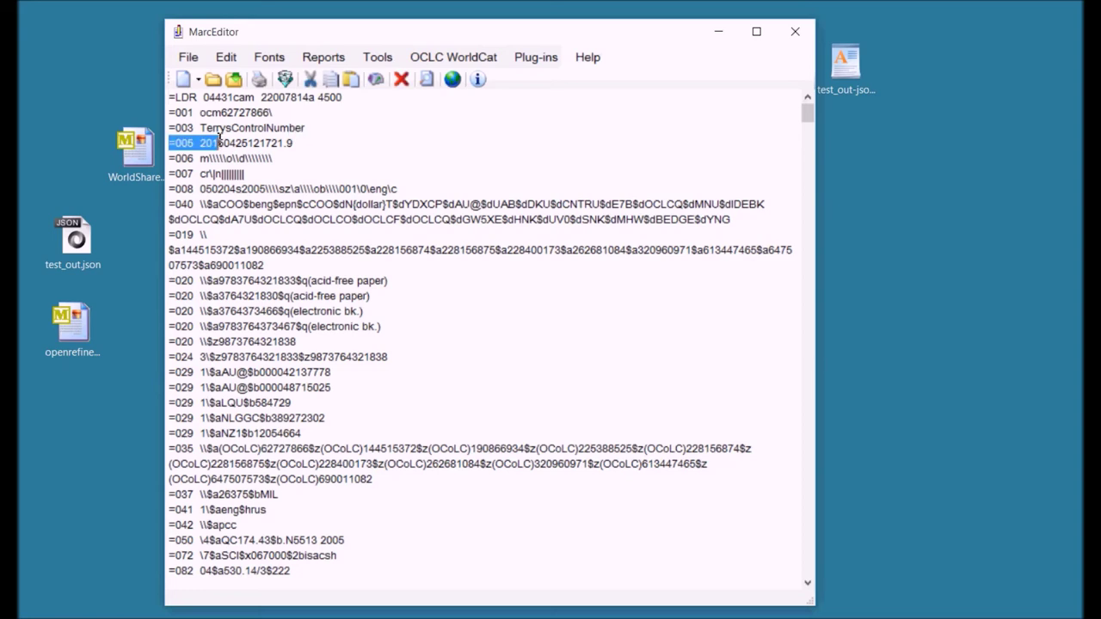
pyautogui.click(219, 139)
pyautogui.click(795, 32)
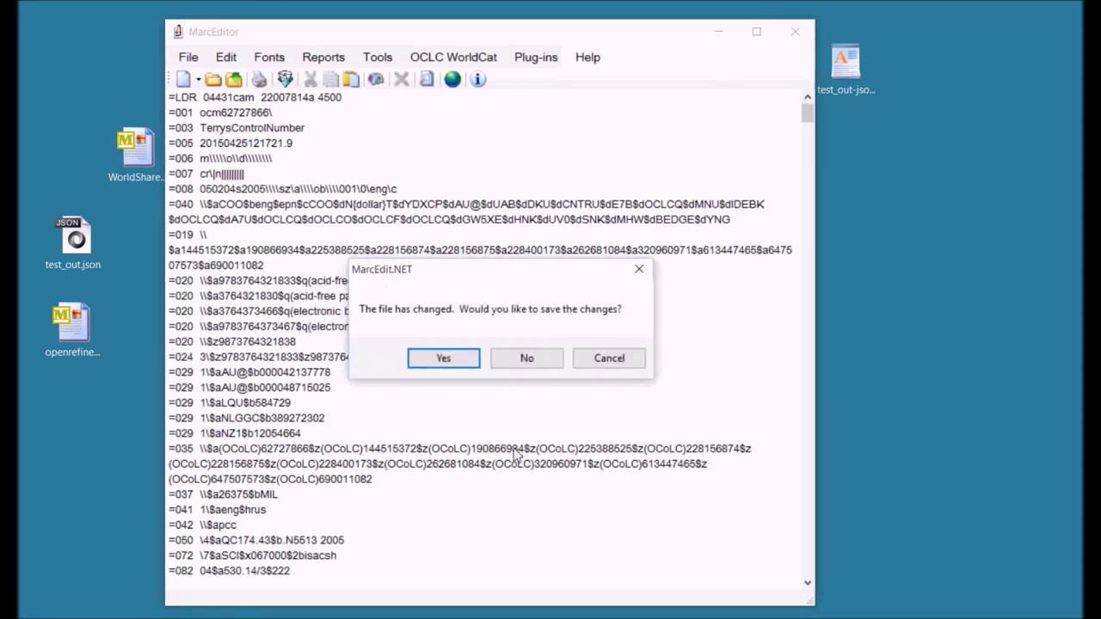
pyautogui.click(525, 362)
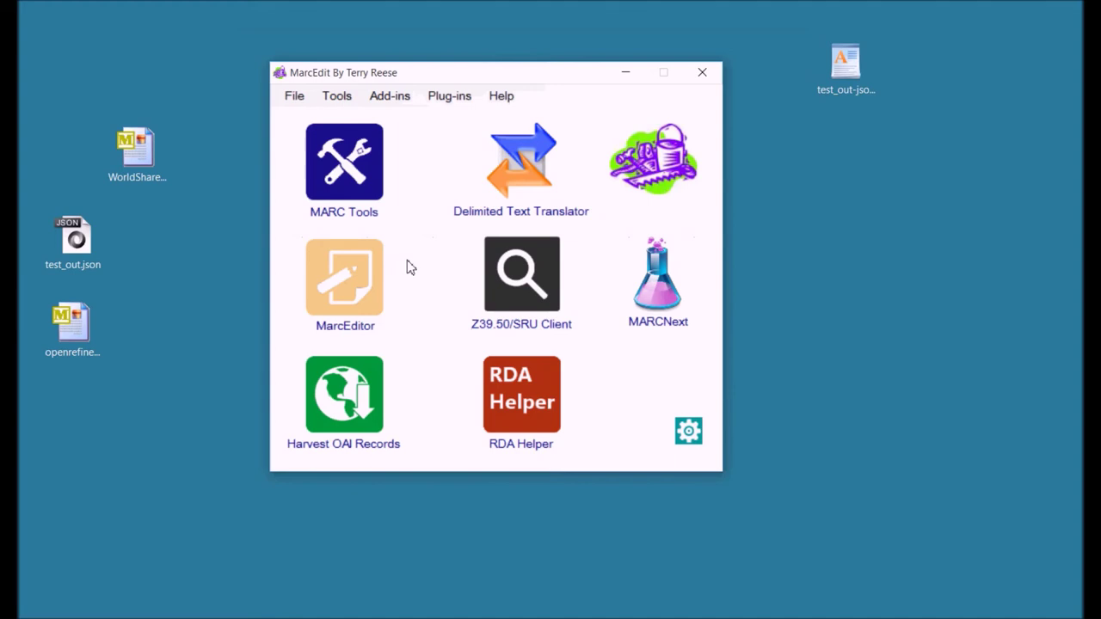
# - Launch Tools > OpenRefine > Export and begin browsing for the source MARC file
pyautogui.click(337, 95)
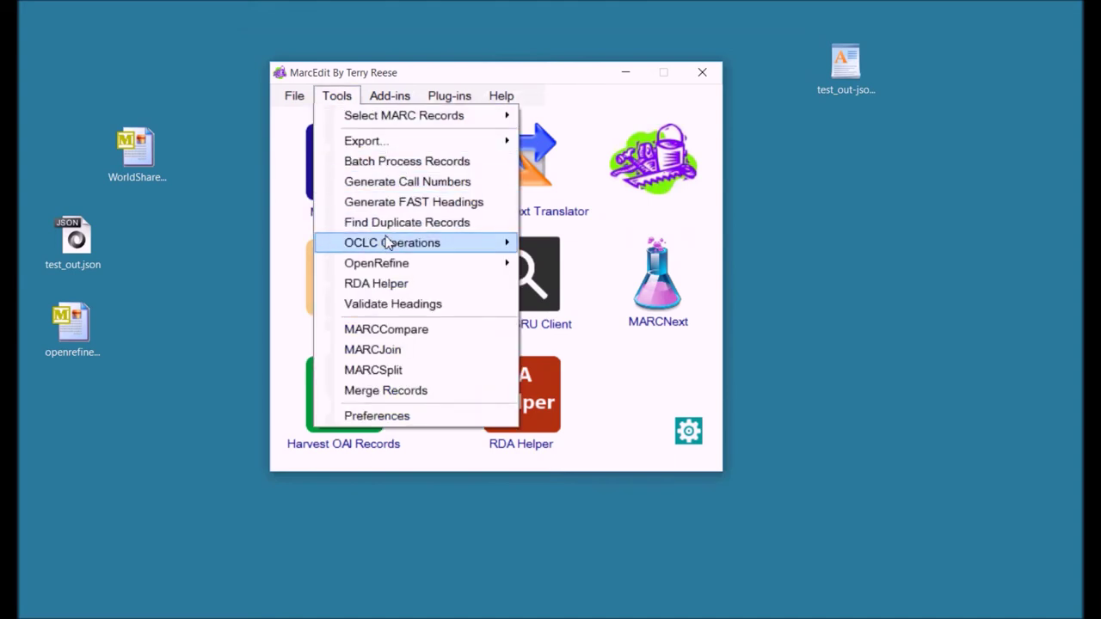
pyautogui.moveTo(388, 243)
pyautogui.moveTo(503, 265)
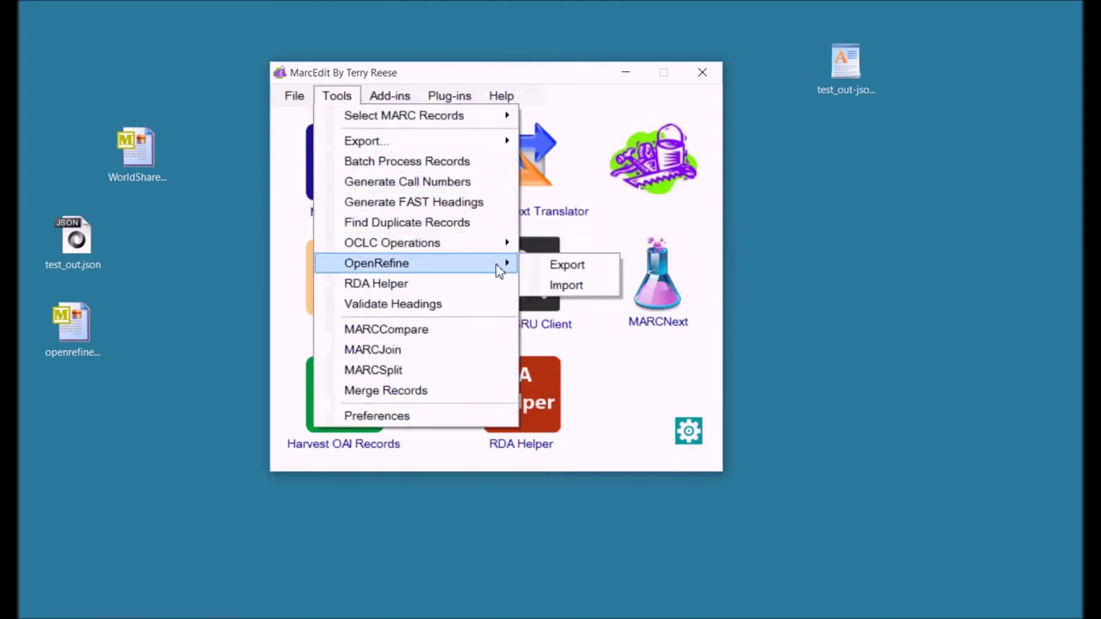
pyautogui.click(558, 264)
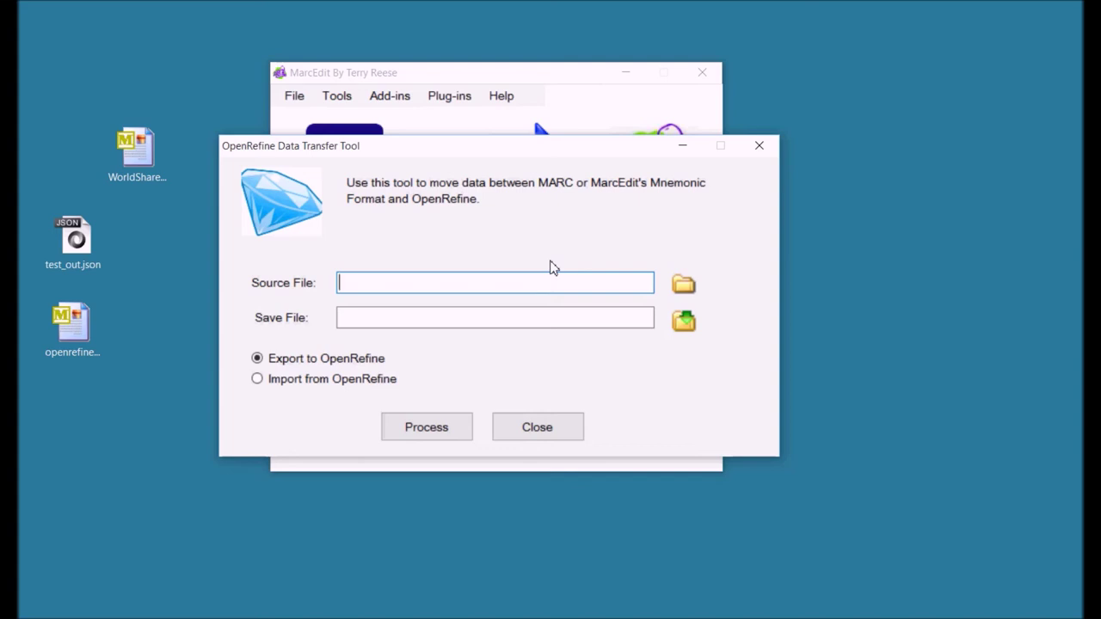
pyautogui.click(686, 290)
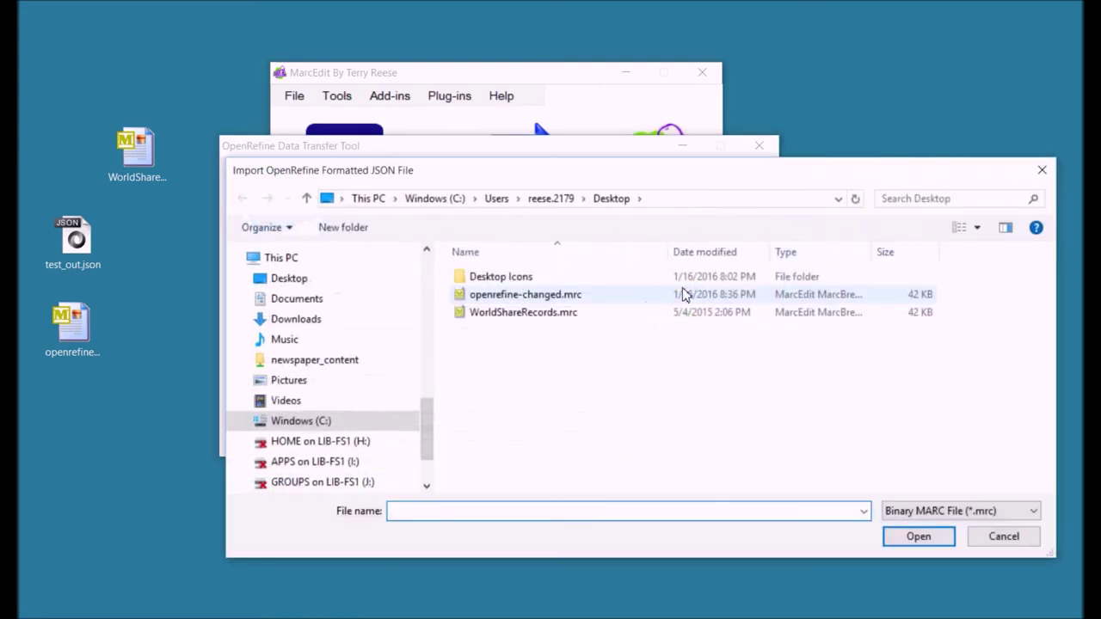
# - Export WorldShareRecords.mrc for OpenRefine as the Tabbed Delimited file tabbed_output.tsv
pyautogui.doubleClick(580, 315)
pyautogui.click(685, 326)
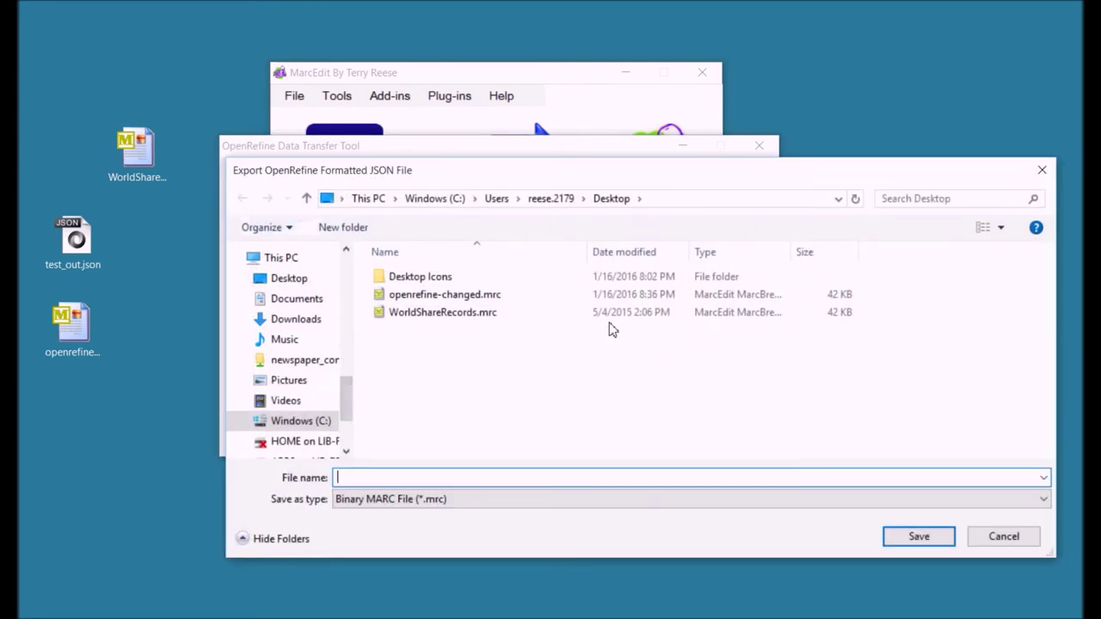
pyautogui.click(511, 500)
pyautogui.click(498, 554)
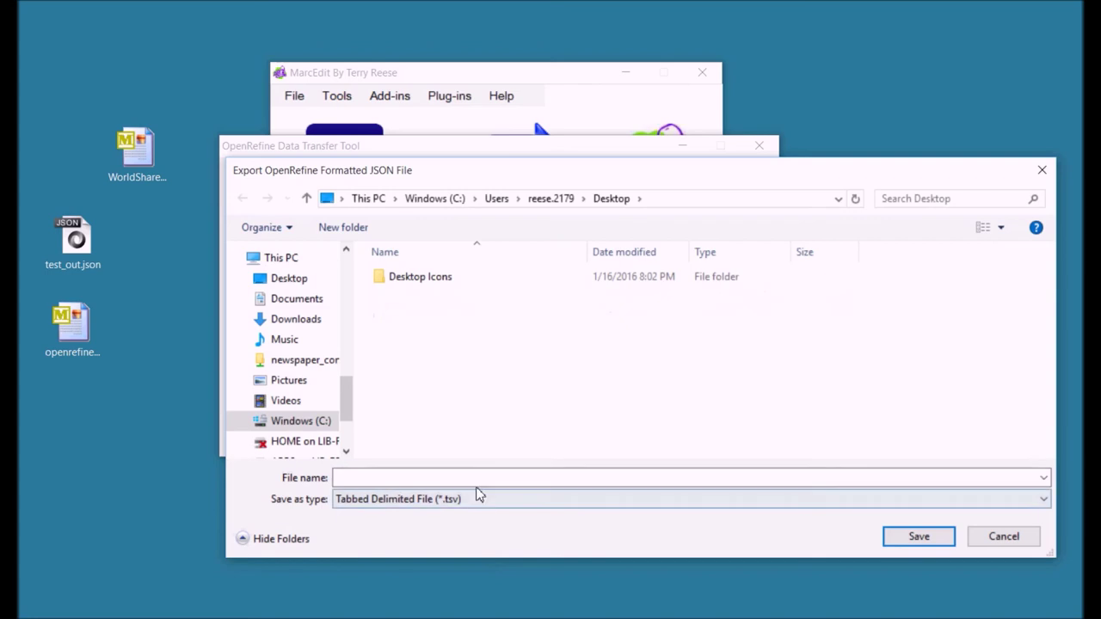
pyautogui.click(469, 477)
pyautogui.write('tabbed_output')
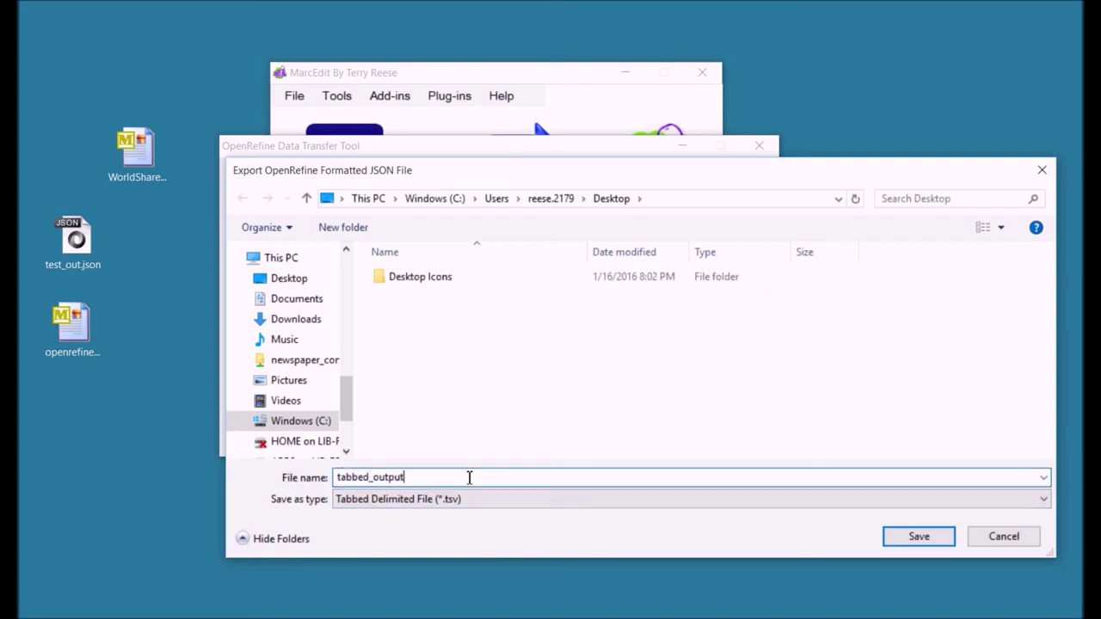
pyautogui.press('Return')
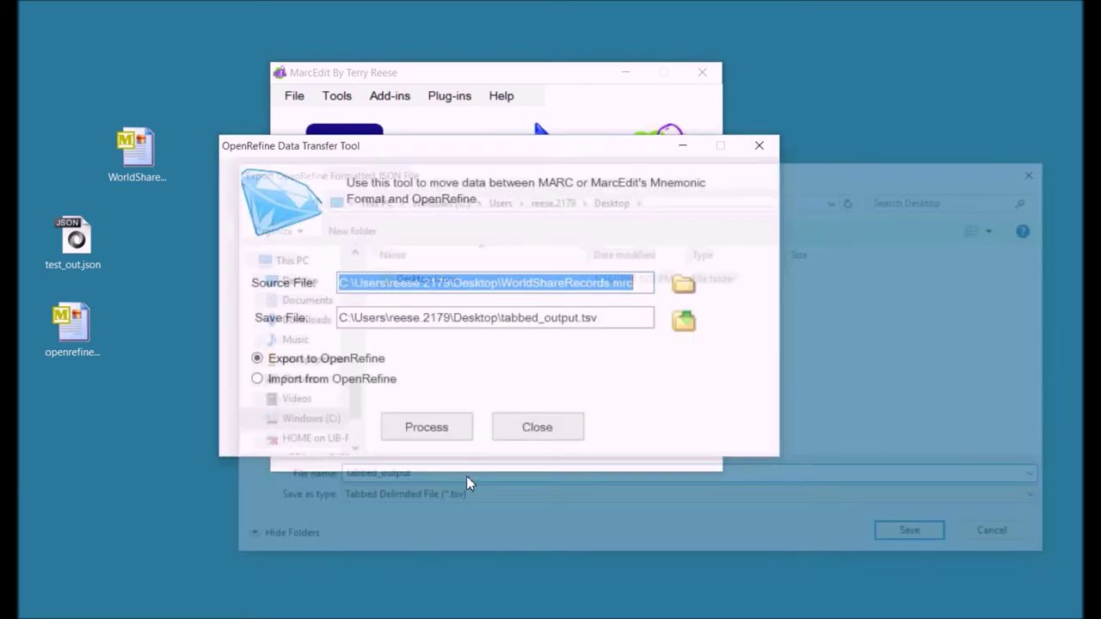
pyautogui.click(421, 433)
pyautogui.click(540, 361)
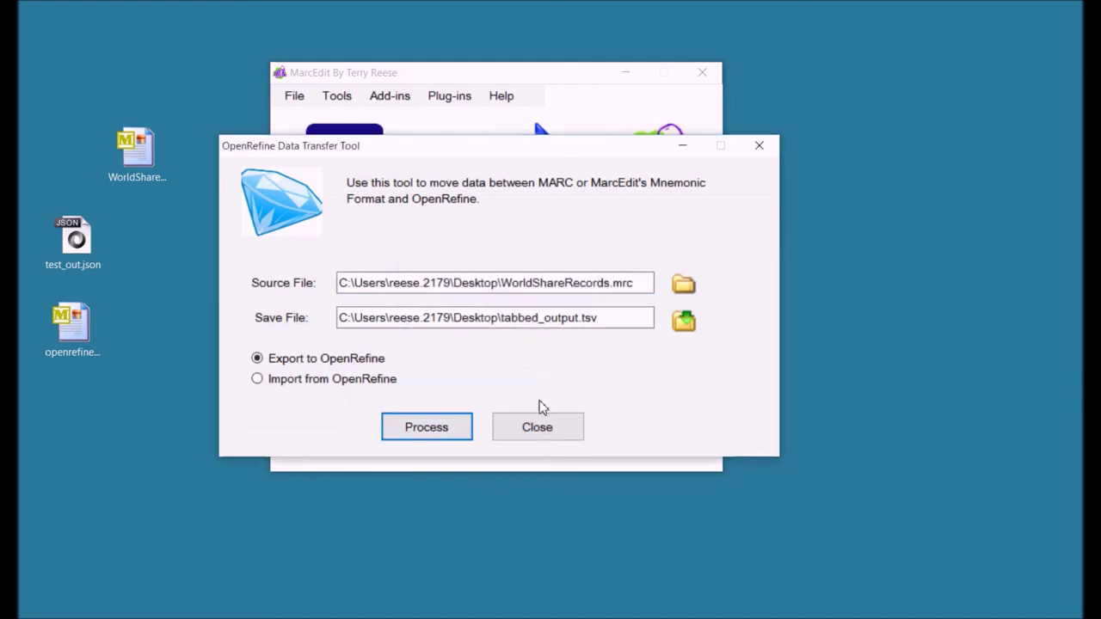
pyautogui.click(542, 423)
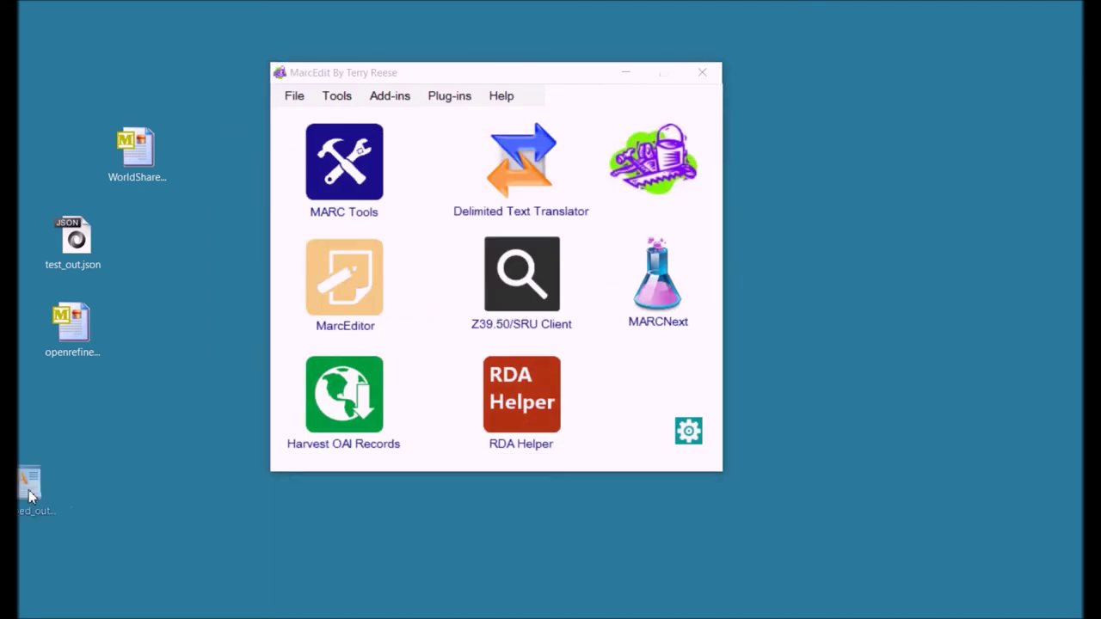
# - Open tabbed_output.tsv in WordPad and highlight the tab separator on the 040 line
pyautogui.moveTo(84, 479); pyautogui.dragTo(193, 401)
pyautogui.doubleClick(193, 401)
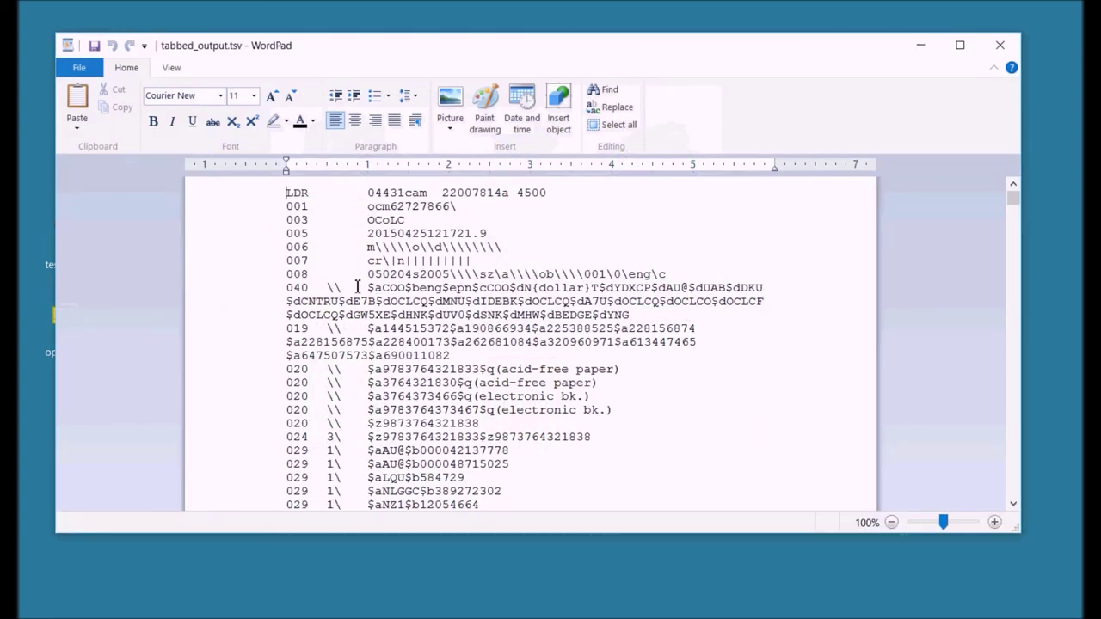
pyautogui.moveTo(312, 287); pyautogui.dragTo(363, 288)
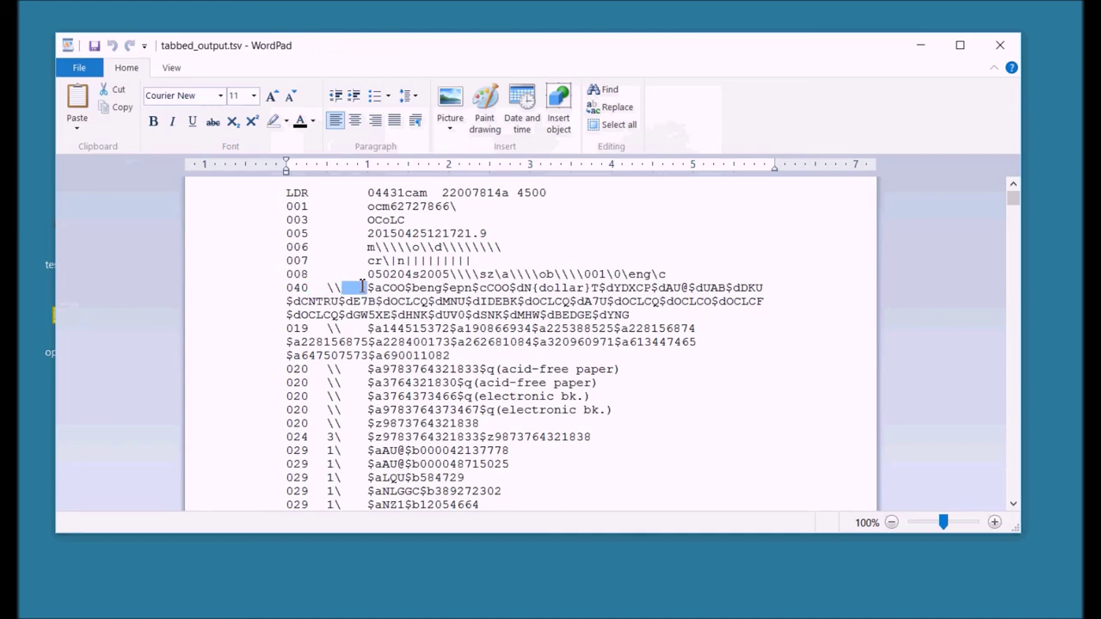
# - Close WordPad and upload tabbed_output.tsv as a new Google Refine project to preview parsing
pyautogui.click(999, 44)
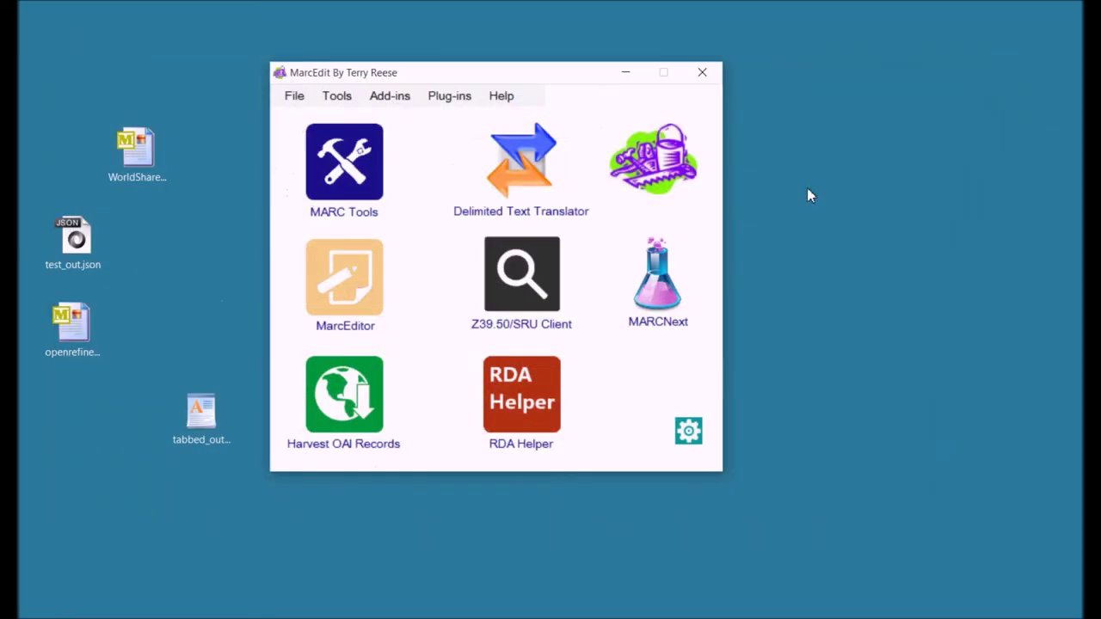
pyautogui.click(626, 73)
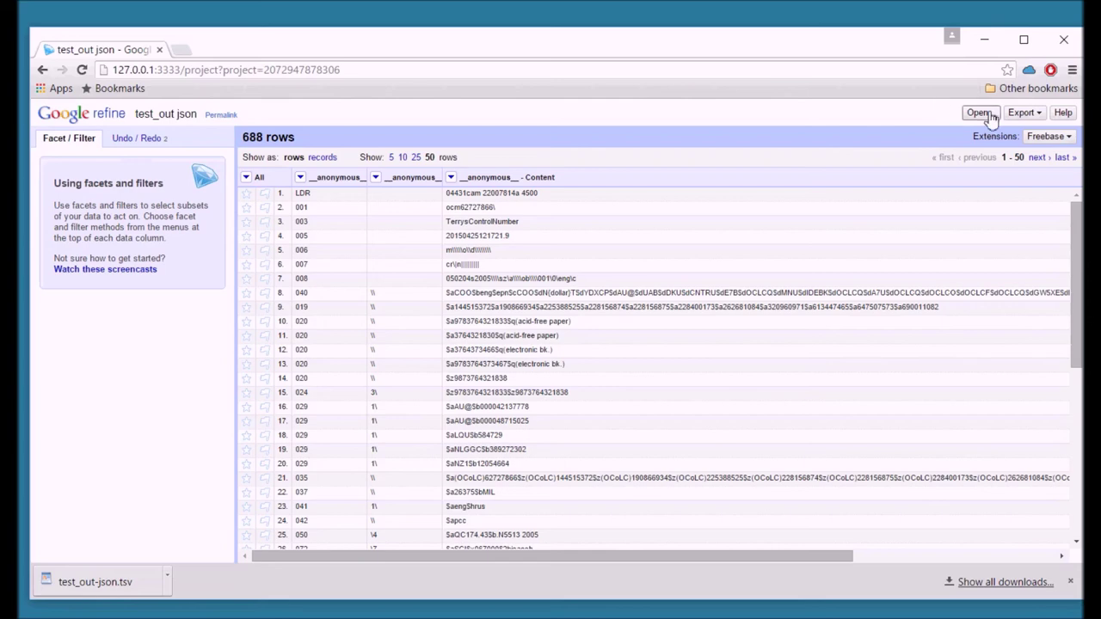
pyautogui.click(980, 113)
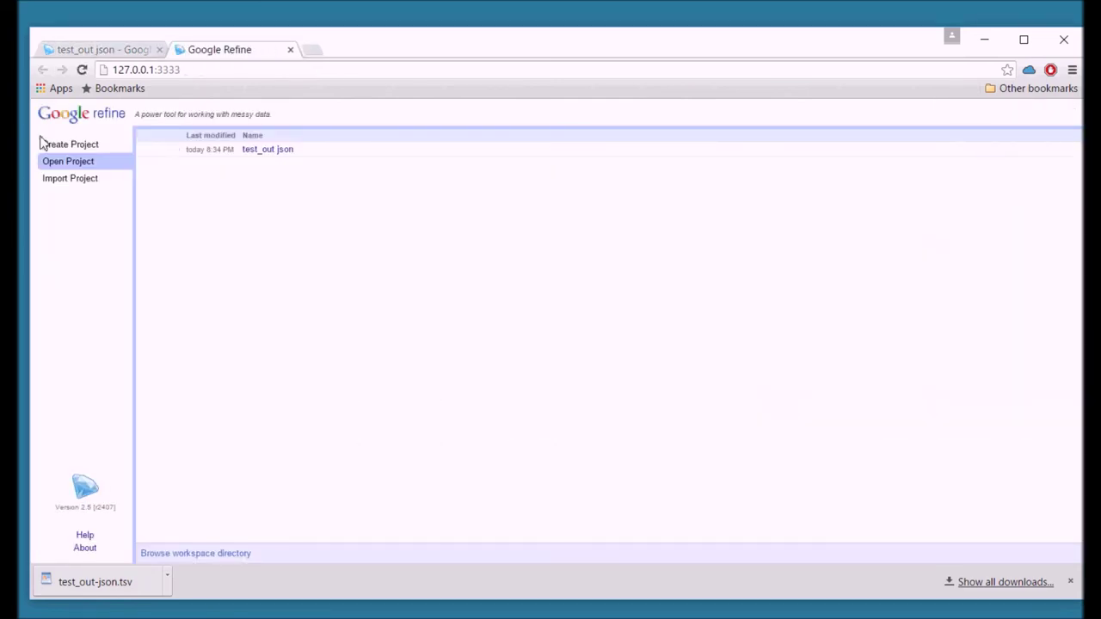
pyautogui.click(51, 145)
pyautogui.click(327, 208)
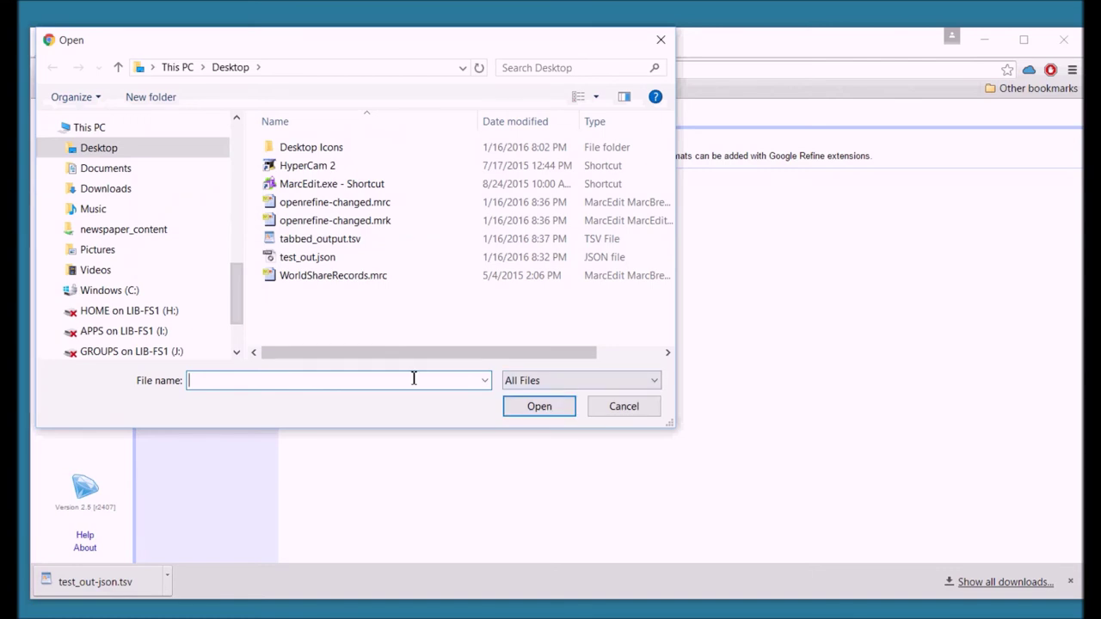
pyautogui.doubleClick(374, 245)
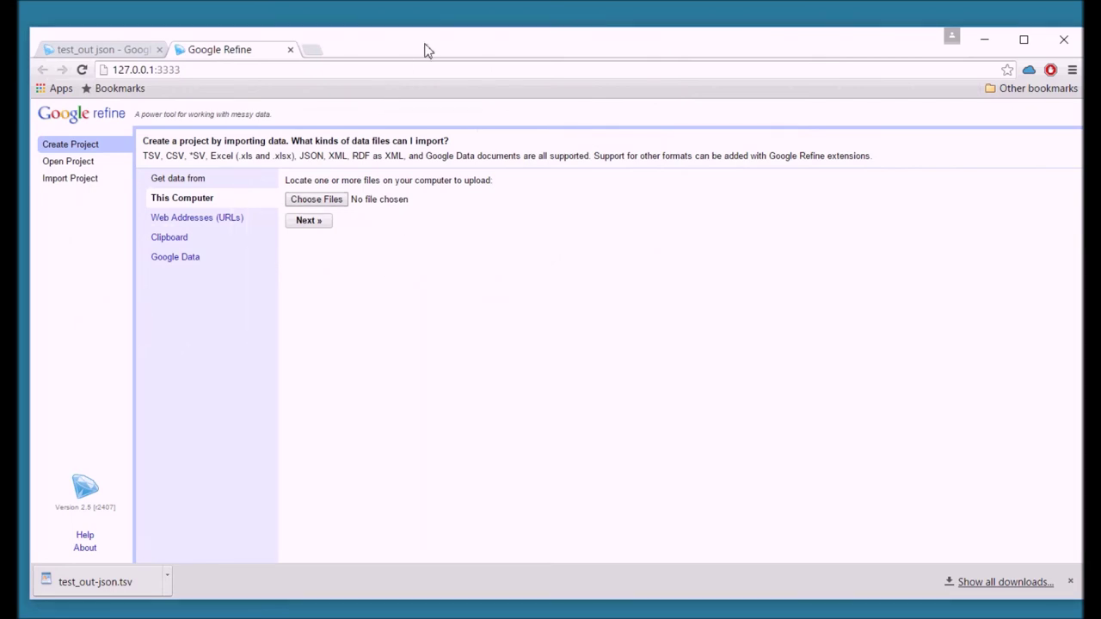
pyautogui.moveTo(425, 49); pyautogui.dragTo(428, 166)
pyautogui.click(307, 223)
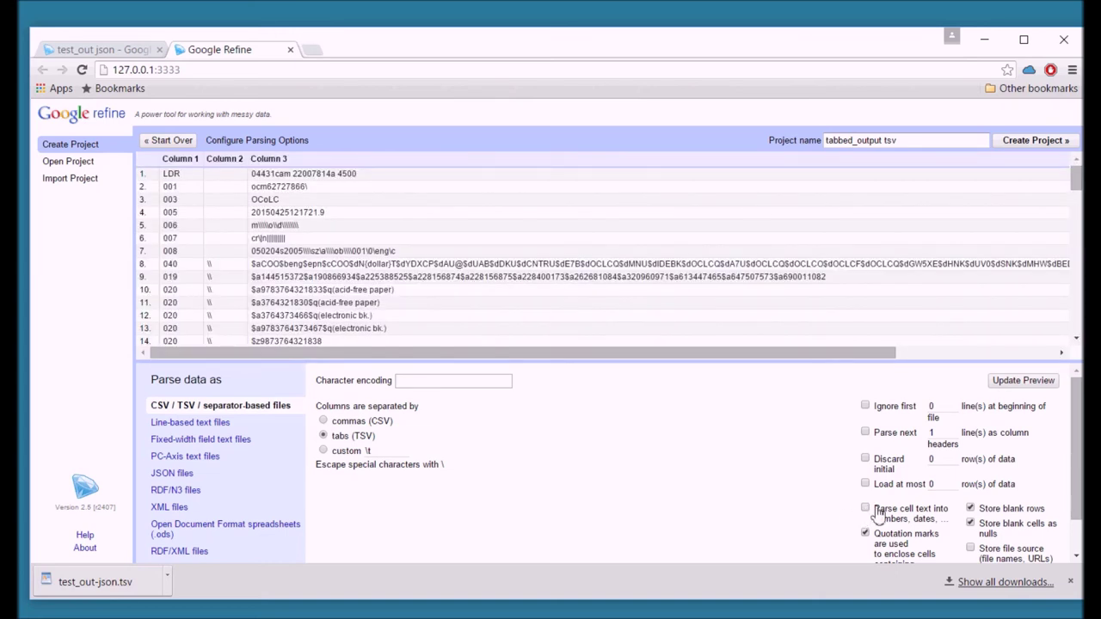
# - Turn off quotation-mark parsing and create the 688-row, three-column tabbed_output tsv project
pyautogui.moveTo(1081, 424); pyautogui.dragTo(1081, 493)
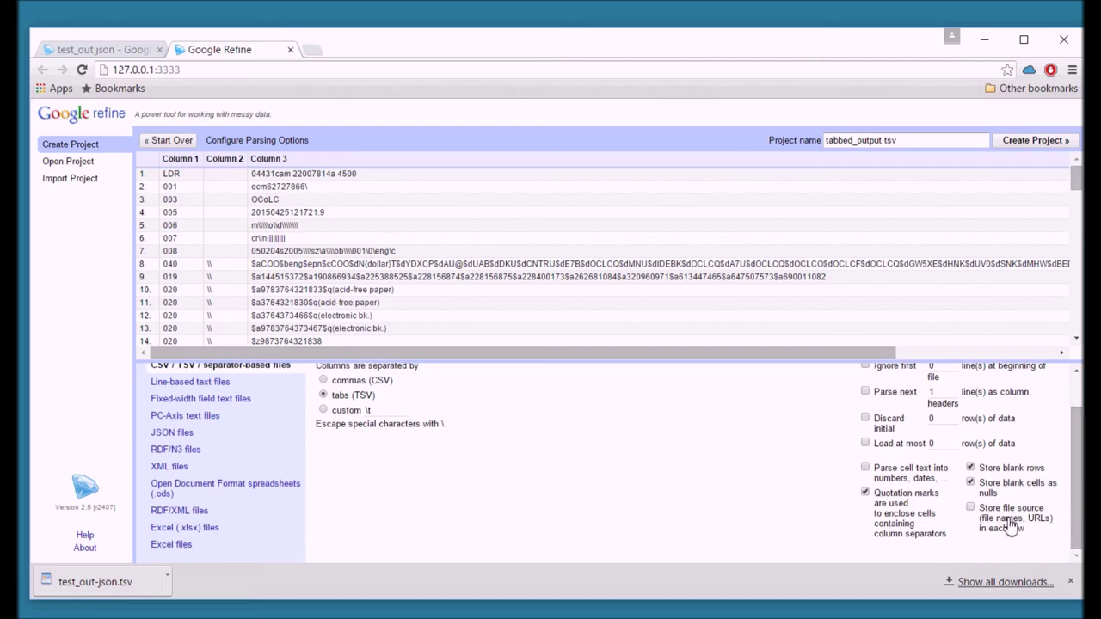
pyautogui.click(865, 494)
pyautogui.click(1028, 140)
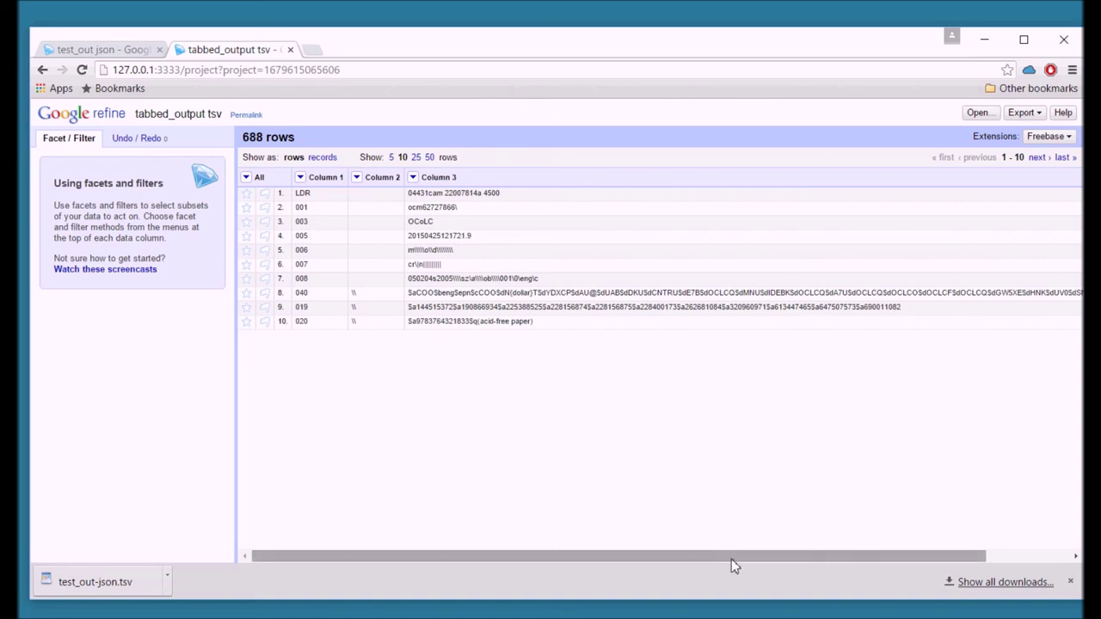
# - Change row 3's Column 3 value from OCoLC to TerrysSuperNewControlNumber
pyautogui.moveTo(730, 559); pyautogui.dragTo(848, 590)
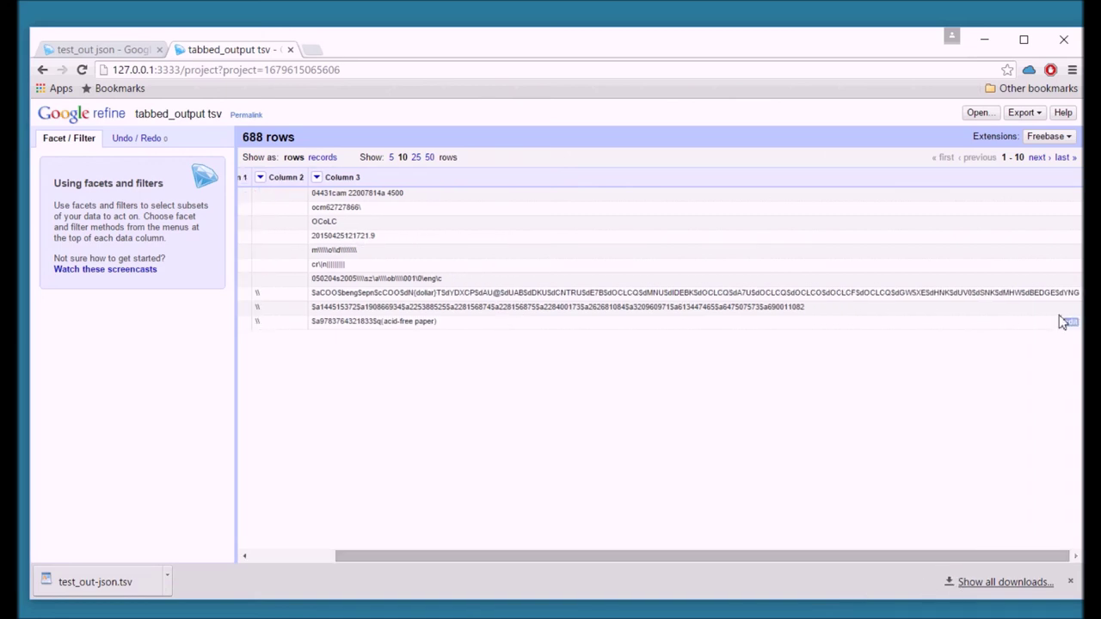
pyautogui.click(1069, 224)
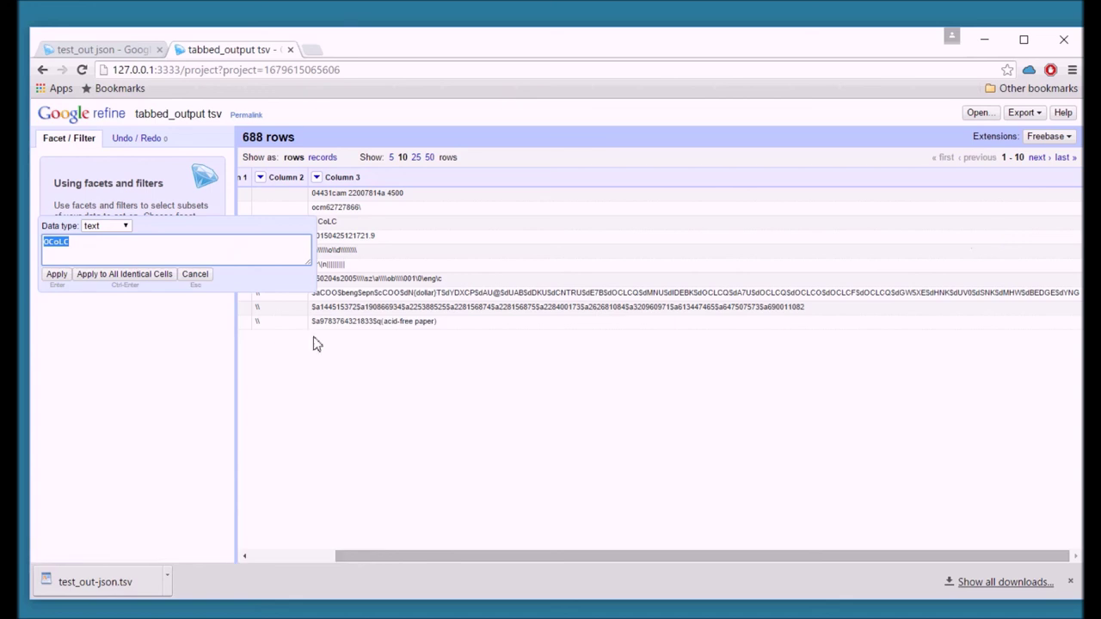
pyautogui.write('TerrysNew')
pyautogui.press('BackSpace')
pyautogui.press('BackSpace')
pyautogui.press('BackSpace')
pyautogui.write('SuperNew ControlN')
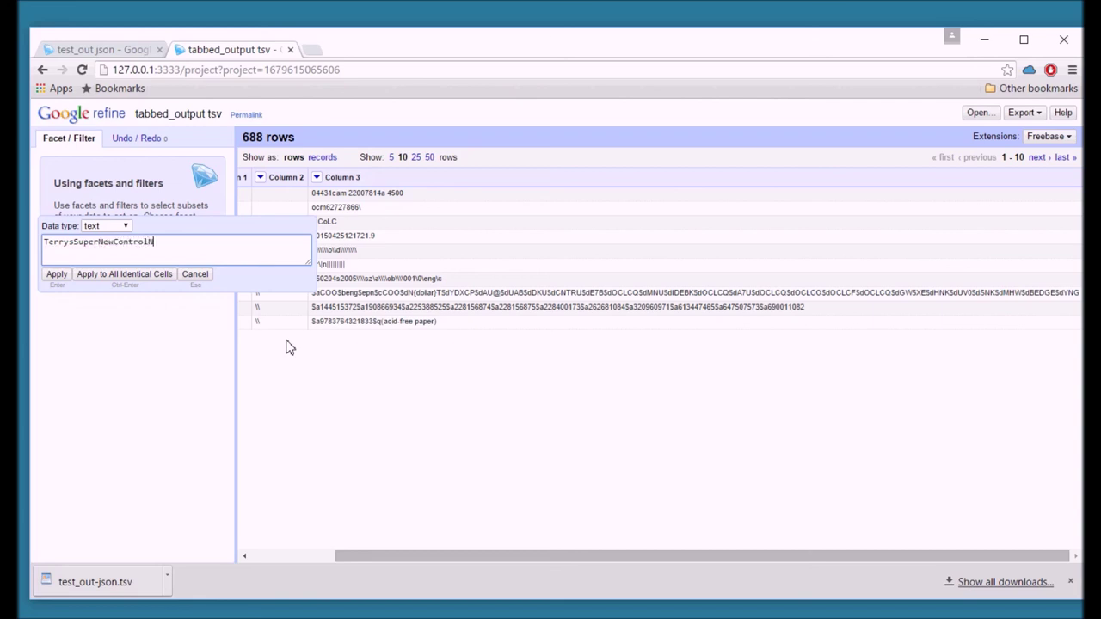
pyautogui.write('umber')
pyautogui.click(55, 275)
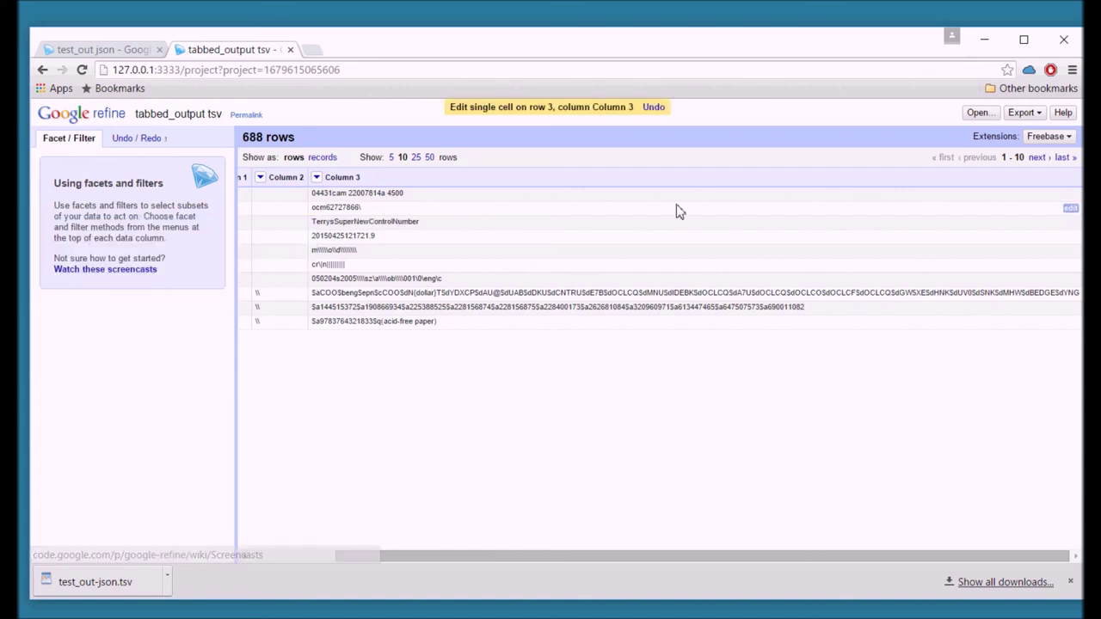
pyautogui.click(1025, 113)
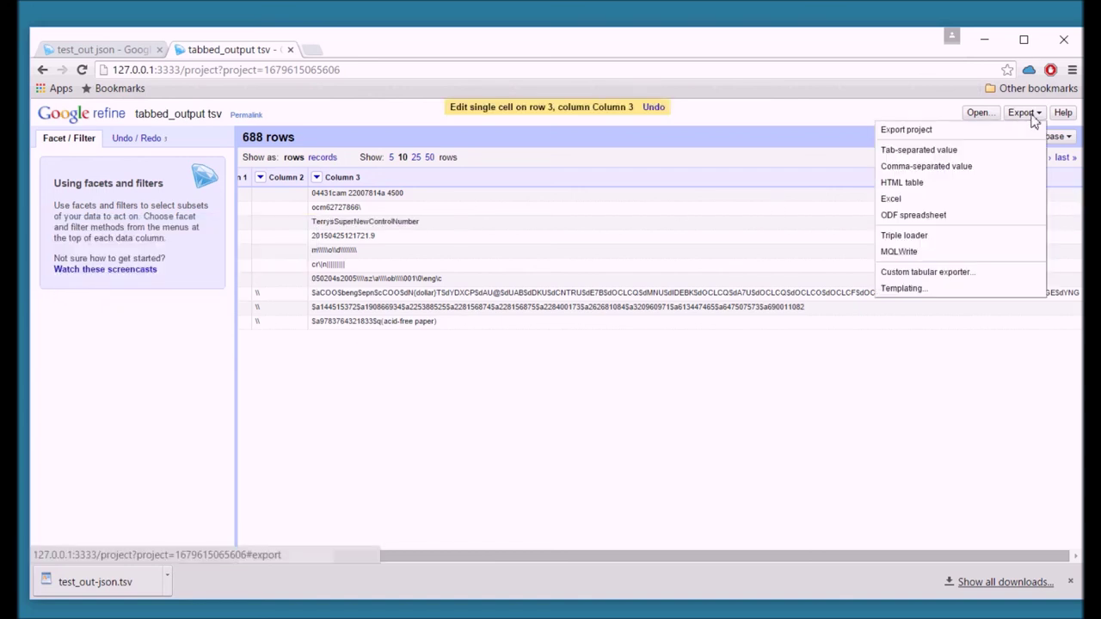
# - Export the project as tab-separated values and copy tabbed_output-tsv.tsv from Downloads
pyautogui.click(979, 152)
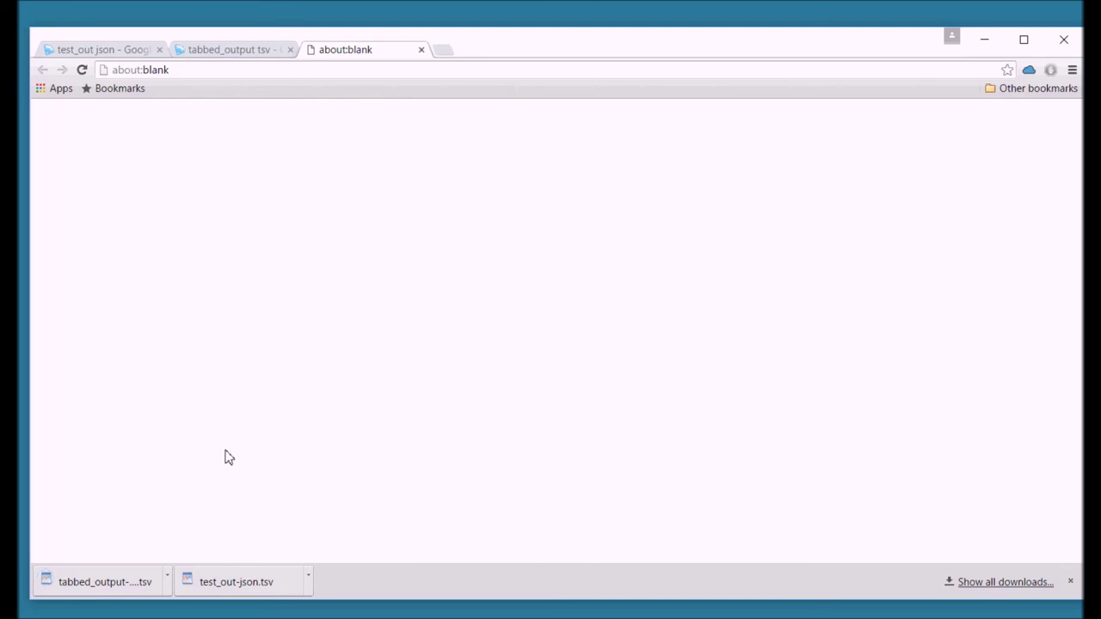
pyautogui.click(169, 571)
pyautogui.click(208, 528)
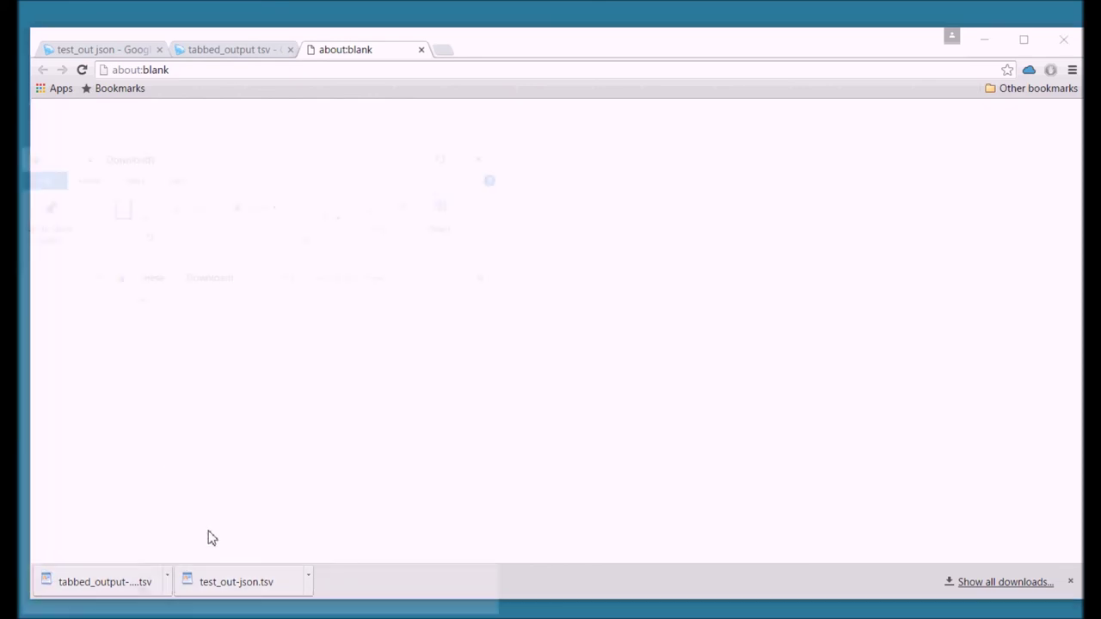
pyautogui.rightClick(233, 582)
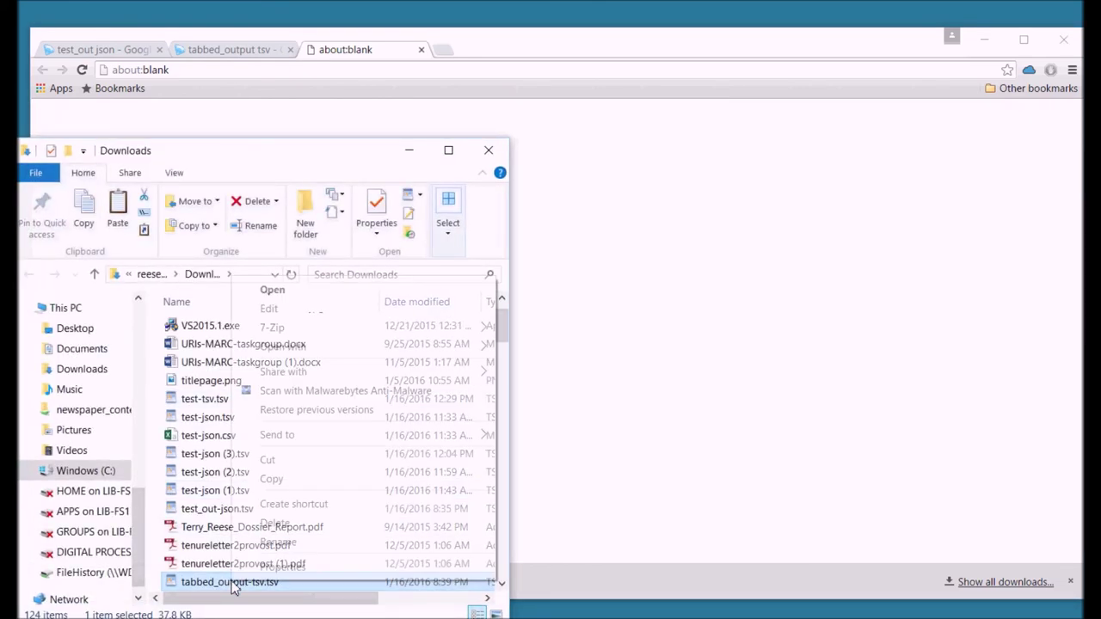
pyautogui.press('Escape')
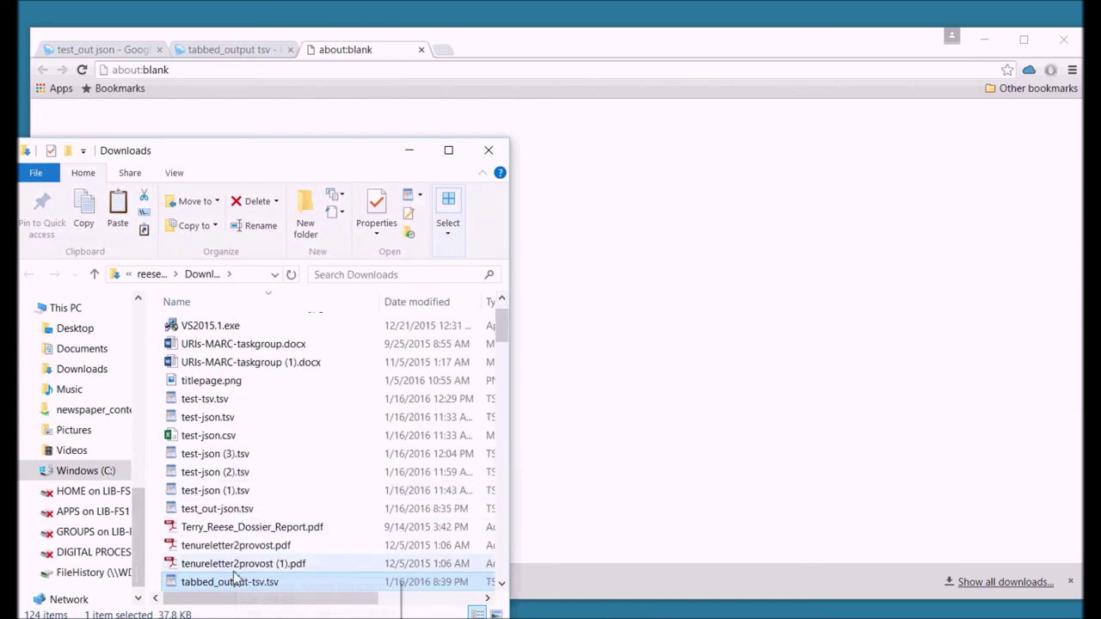
pyautogui.rightClick(232, 583)
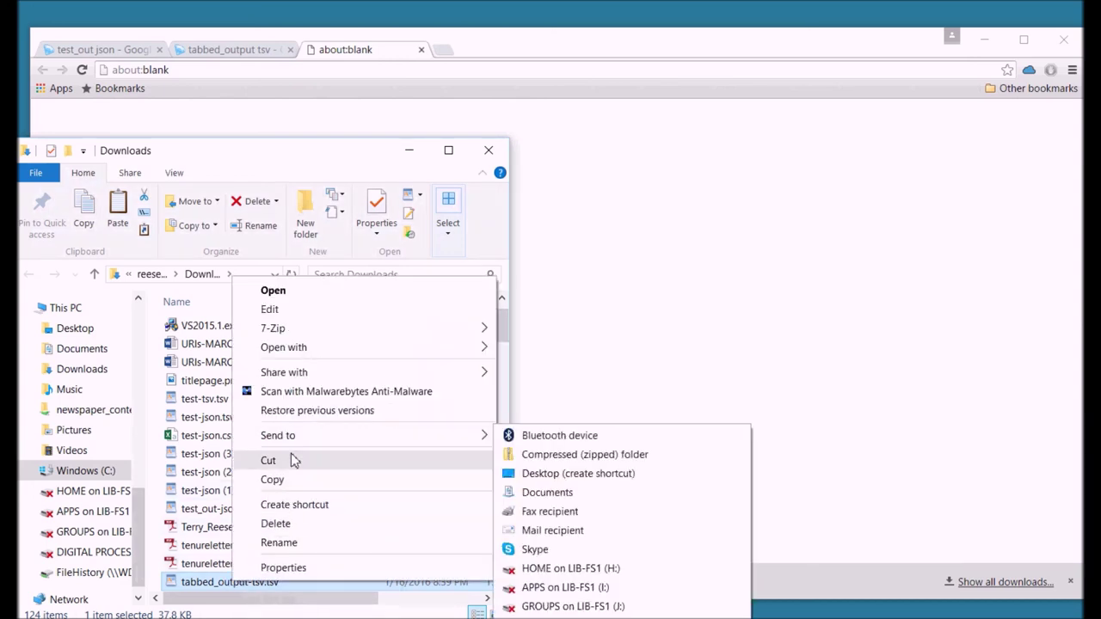
pyautogui.click(290, 480)
# - Paste the copied tabbed_output-tsv.tsv onto the desktop
pyautogui.click(489, 150)
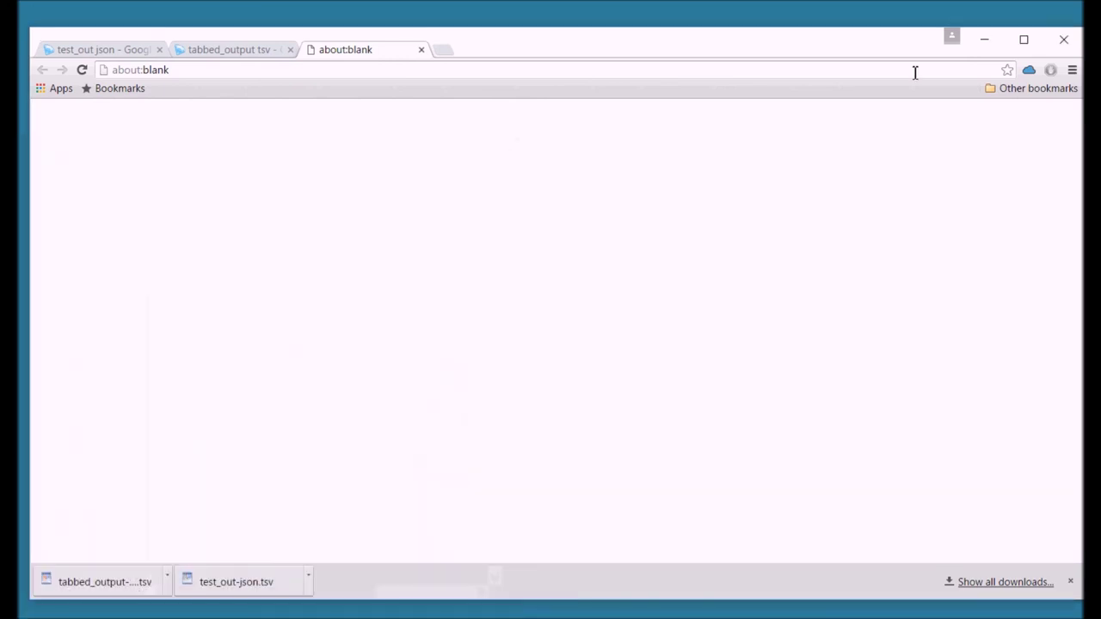
pyautogui.click(984, 43)
pyautogui.rightClick(486, 202)
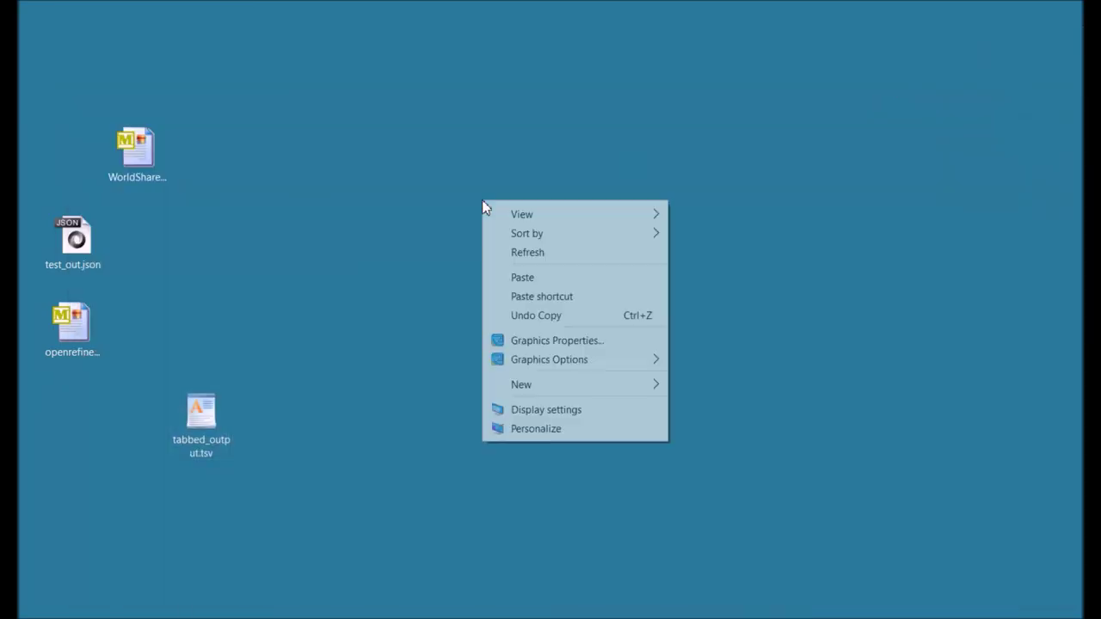
pyautogui.click(532, 277)
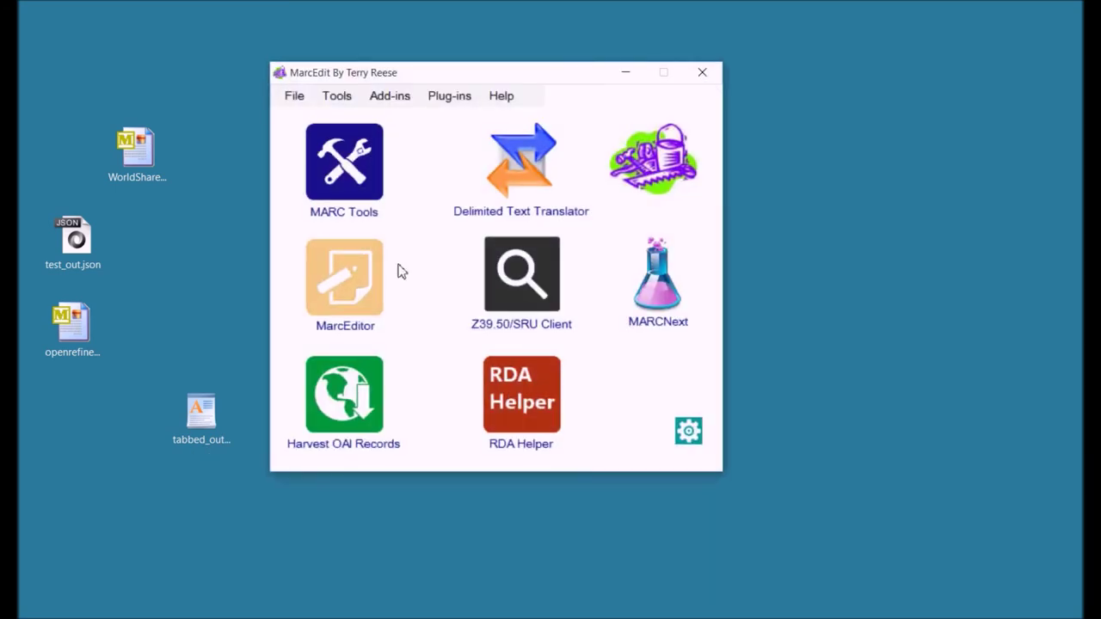
# - Import tabbed_output-tsv.tsv into a new MarcEditor window using Import from OpenRefine
pyautogui.click(384, 273)
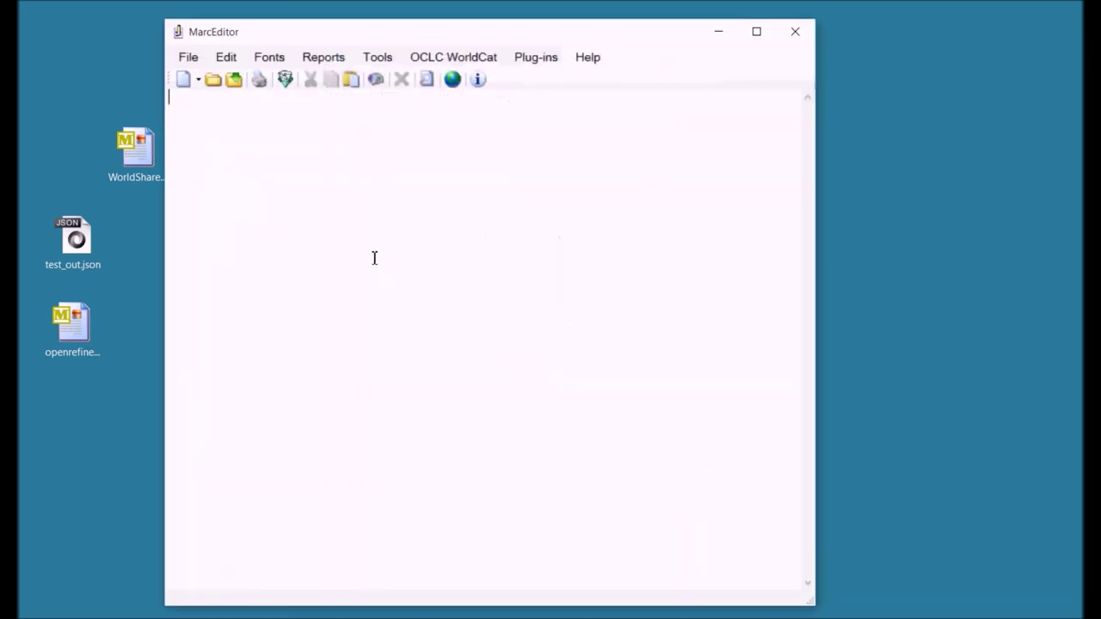
pyautogui.click(188, 57)
pyautogui.moveTo(303, 246)
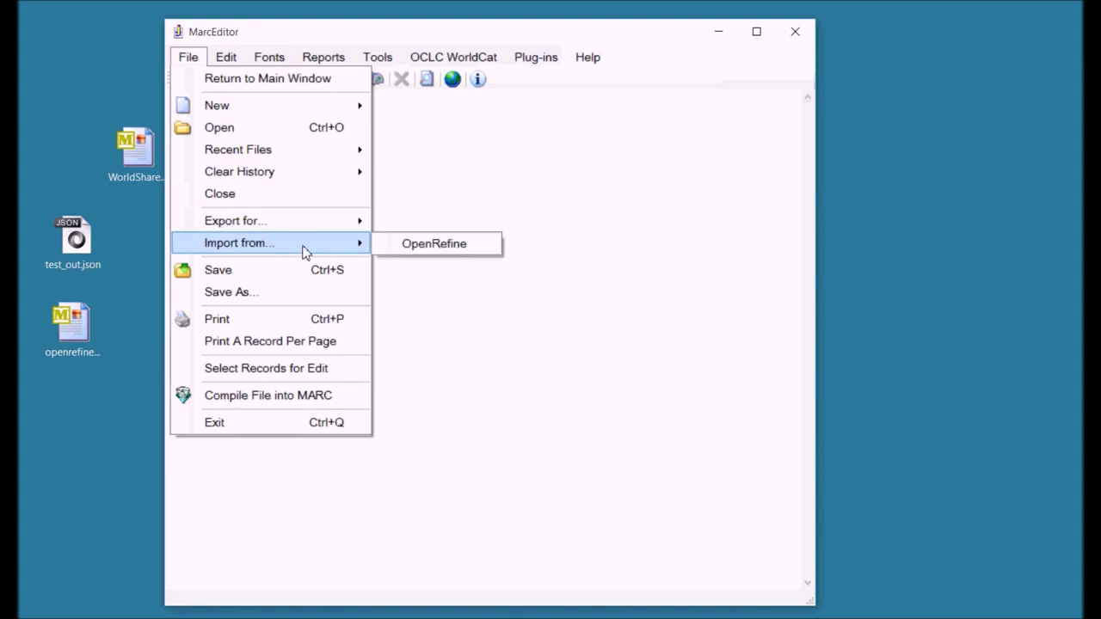
pyautogui.click(405, 253)
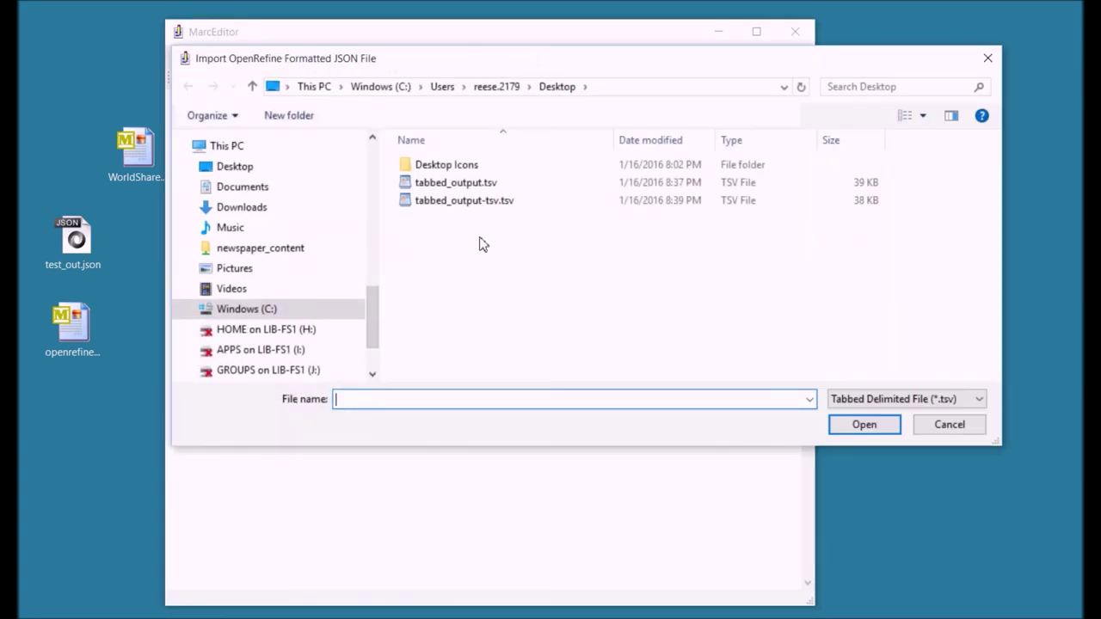
pyautogui.click(497, 201)
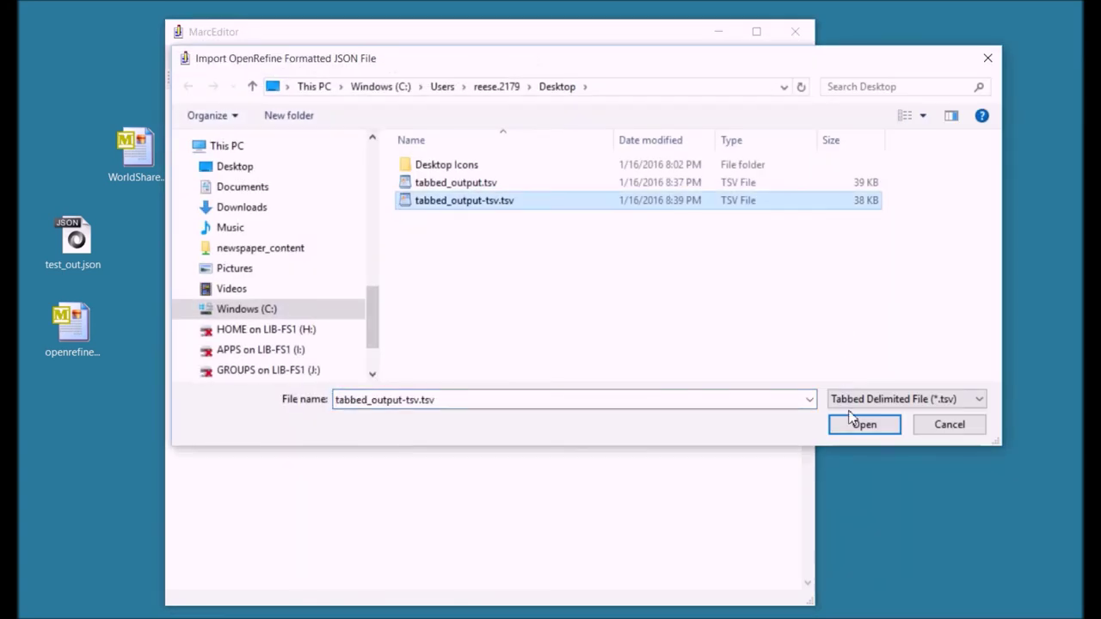
pyautogui.click(860, 427)
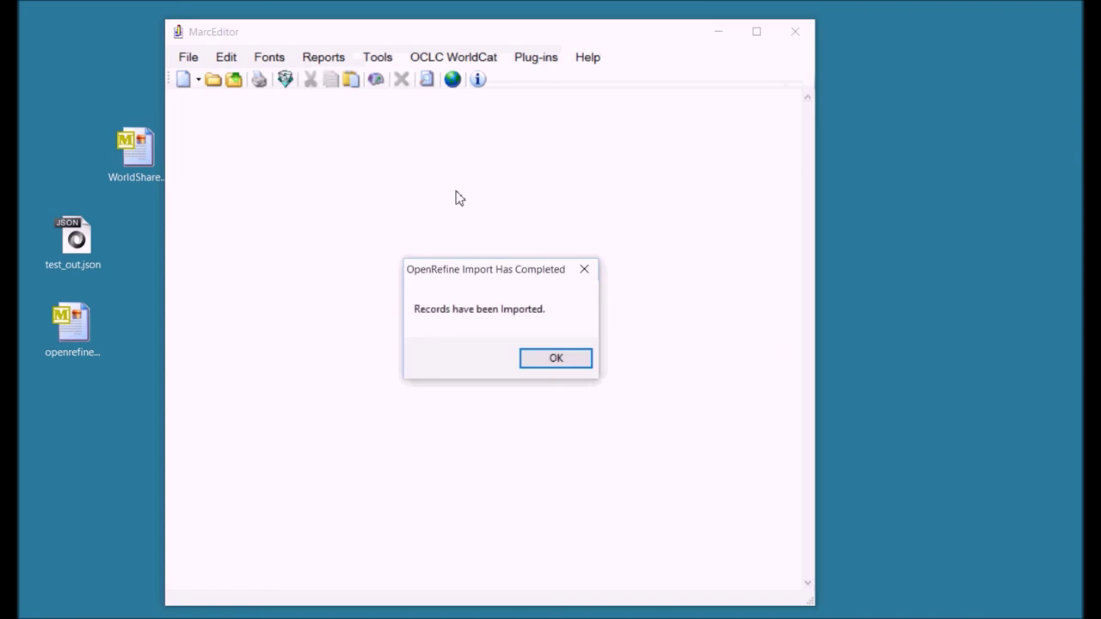
pyautogui.click(560, 364)
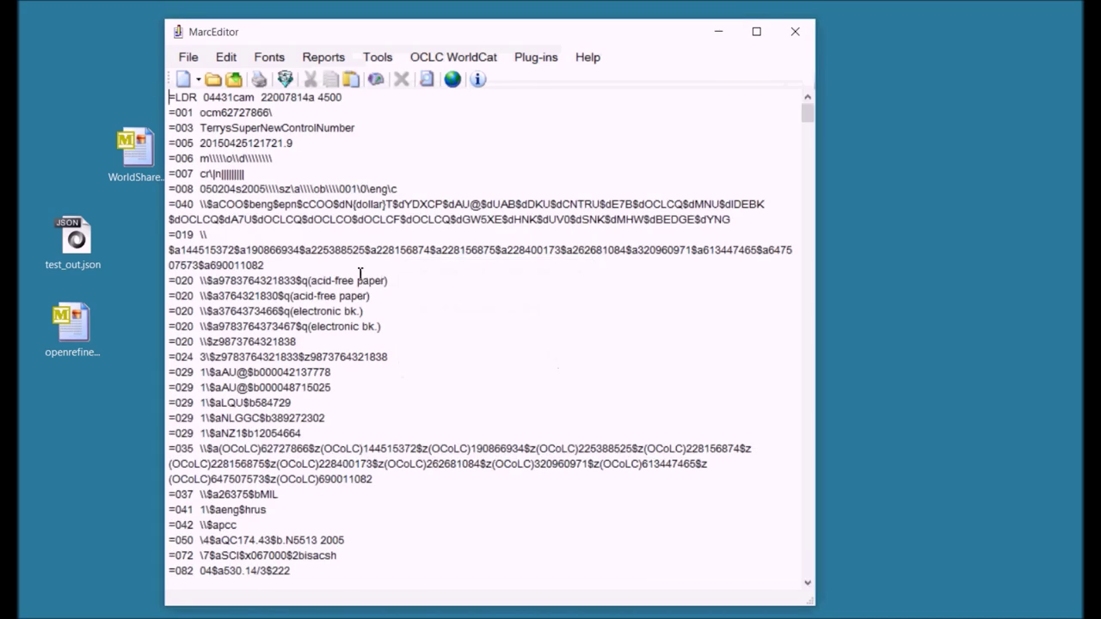
# - Highlight the new 003 value, then close MarcEditor without saving the imported records
pyautogui.moveTo(257, 128); pyautogui.dragTo(292, 127)
pyautogui.click(291, 127)
pyautogui.click(807, 34)
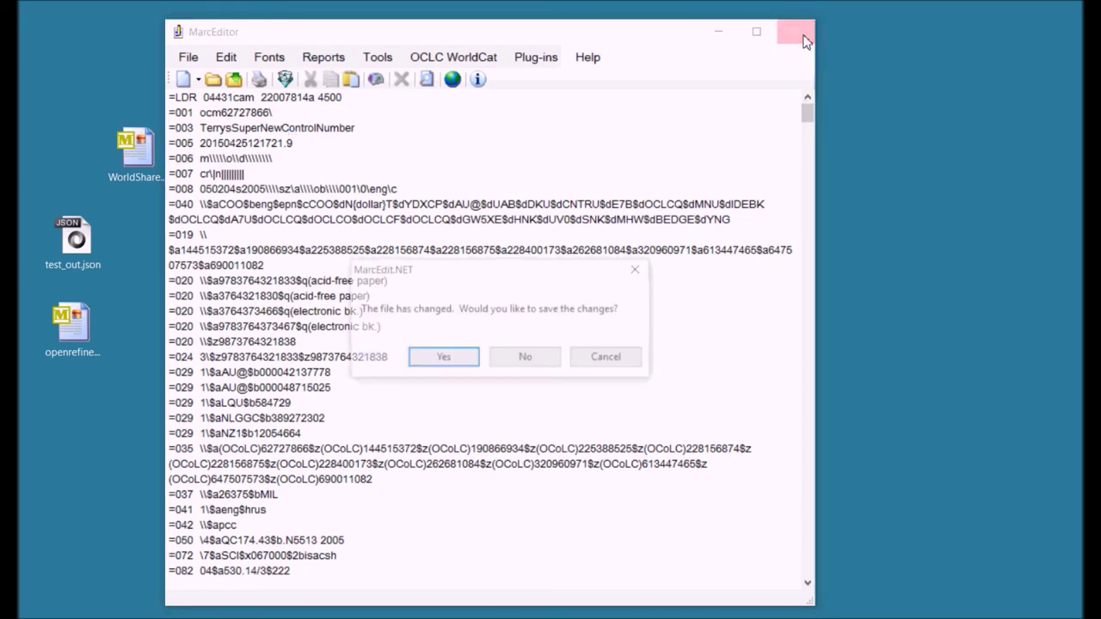
pyautogui.click(526, 365)
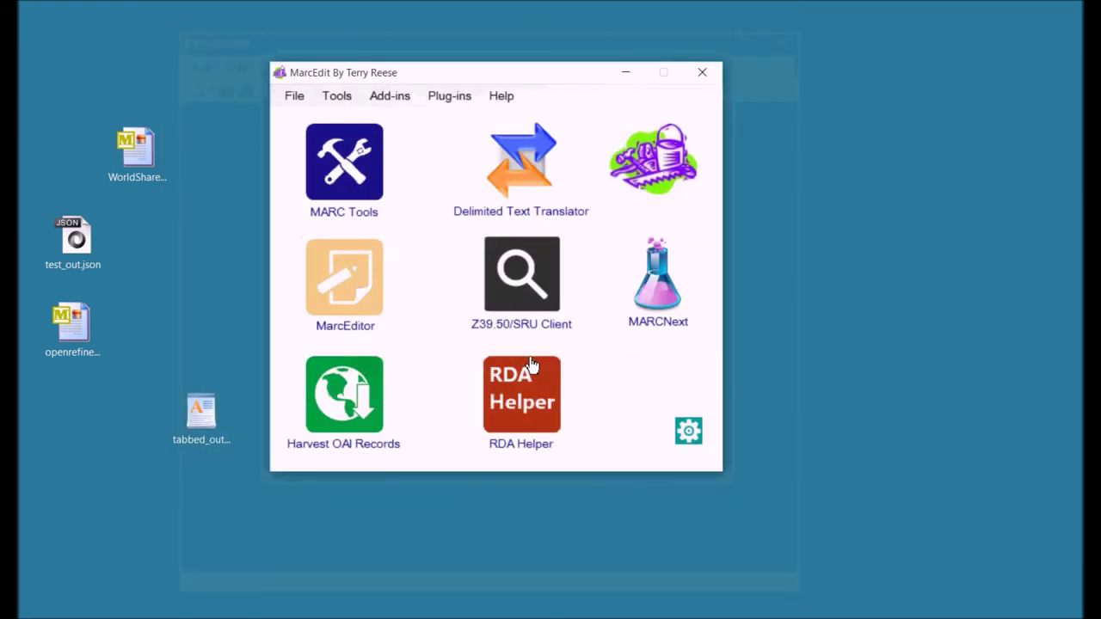